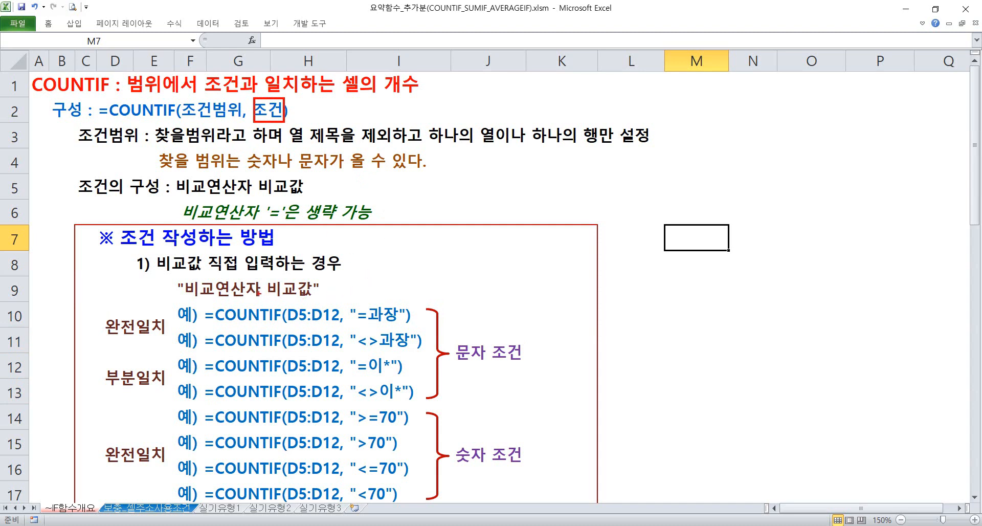
# Mark up and read the COUNTIF criteria rules for directly entered comparison values, down to the cell-address section
pyautogui.moveTo(171, 277)
pyautogui.mouseDown()
pyautogui.moveTo(292, 305)
pyautogui.moveTo(325, 302)
pyautogui.moveTo(395, 324)
pyautogui.moveTo(410, 348)
pyautogui.mouseUp()
pyautogui.press('Escape')
pyautogui.scroll(-2, 263, 141)
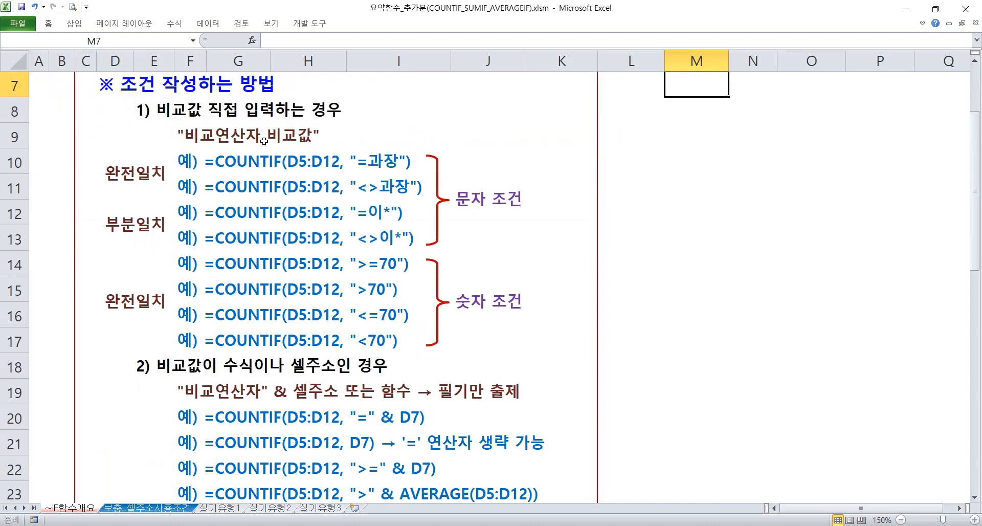
pyautogui.scroll(-2, 263, 141)
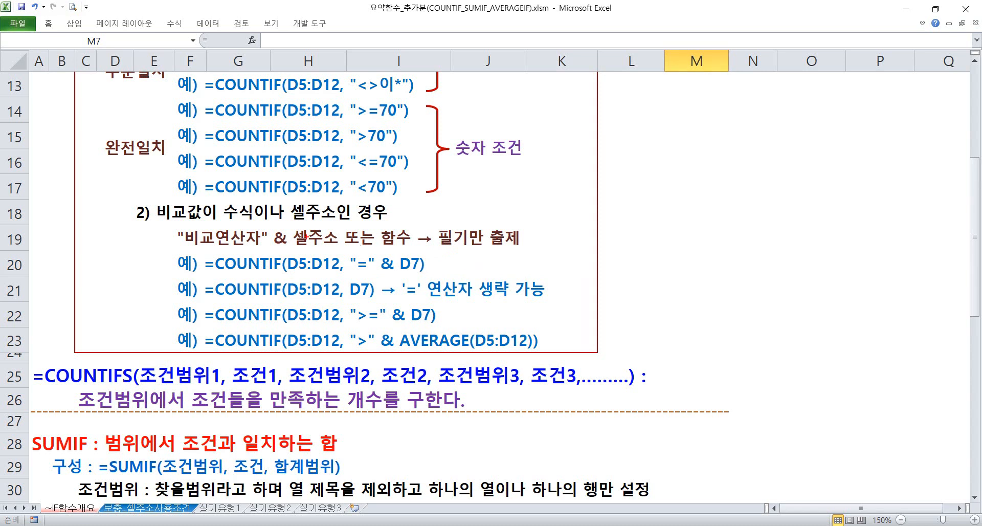
# Box the operator, cell address and function terms in the row 19 criteria rule and underline the ampersand
pyautogui.moveTo(167, 221)
pyautogui.mouseDown()
pyautogui.moveTo(265, 250)
pyautogui.moveTo(337, 250)
pyautogui.mouseUp()
pyautogui.moveTo(374, 221); pyautogui.dragTo(413, 250)
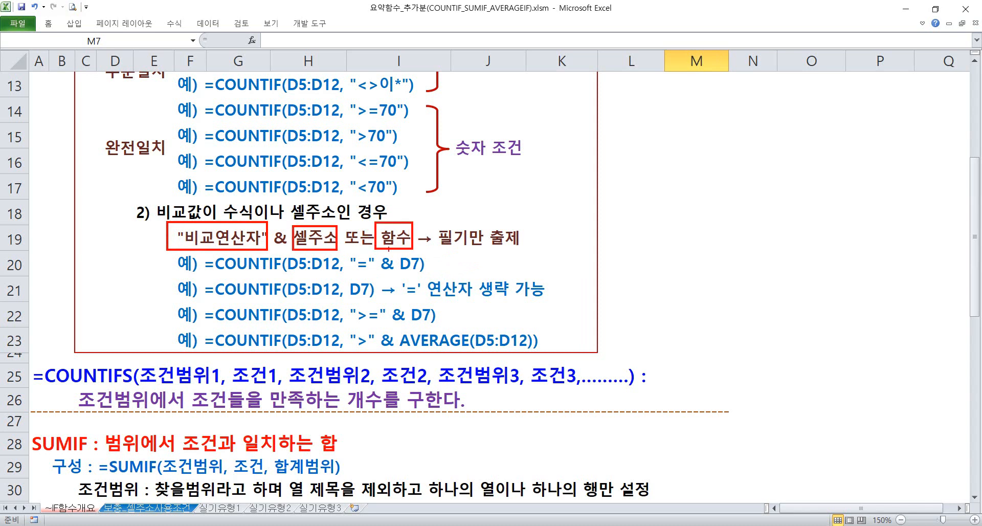
pyautogui.moveTo(270, 250); pyautogui.dragTo(288, 251)
# Handwrite the criterion "=D7" in quotation marks beside the row 20 example and underline it
pyautogui.moveTo(619, 258); pyautogui.dragTo(621, 255)
pyautogui.moveTo(623, 259); pyautogui.dragTo(625, 254)
pyautogui.moveTo(636, 262)
pyautogui.mouseDown()
pyautogui.moveTo(654, 272)
pyautogui.moveTo(674, 253)
pyautogui.moveTo(671, 271)
pyautogui.moveTo(685, 260)
pyautogui.mouseUp()
pyautogui.moveTo(607, 282); pyautogui.dragTo(690, 277)
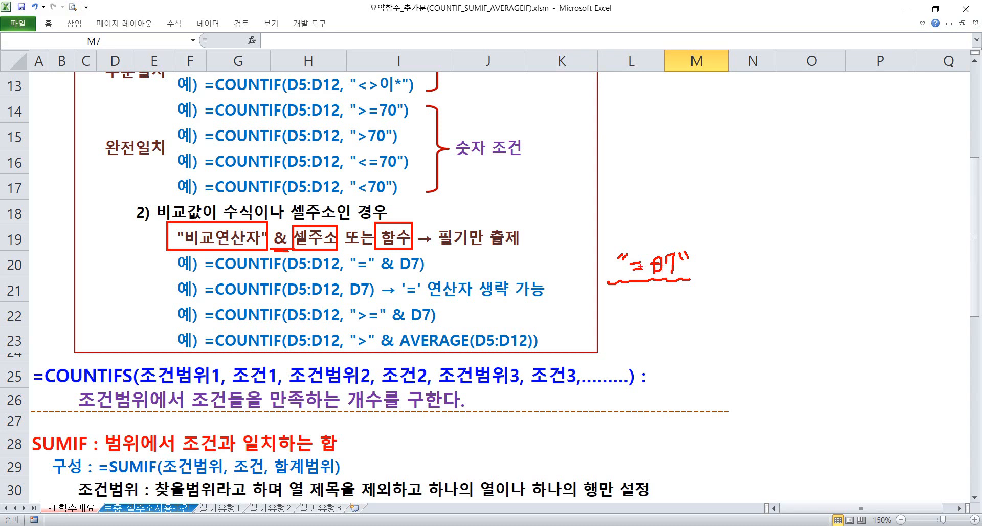
# Handwrite an arrow from the quoted criterion to its split form "="&D7 and underline the split form
pyautogui.moveTo(688, 254); pyautogui.dragTo(687, 261)
pyautogui.moveTo(704, 277)
pyautogui.mouseDown()
pyautogui.moveTo(719, 267)
pyautogui.moveTo(725, 279)
pyautogui.mouseUp()
pyautogui.moveTo(745, 254); pyautogui.dragTo(766, 261)
pyautogui.moveTo(759, 267); pyautogui.dragTo(772, 257)
pyautogui.moveTo(775, 249)
pyautogui.mouseDown()
pyautogui.moveTo(801, 269)
pyautogui.moveTo(808, 261)
pyautogui.mouseUp()
pyautogui.moveTo(809, 251)
pyautogui.mouseDown()
pyautogui.moveTo(818, 250)
pyautogui.moveTo(819, 269)
pyautogui.mouseUp()
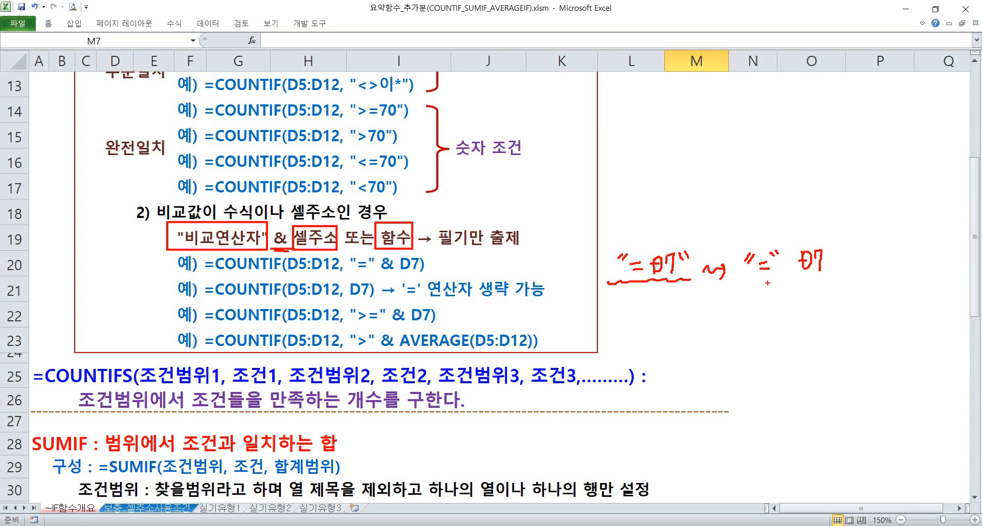
pyautogui.moveTo(742, 282); pyautogui.dragTo(819, 277)
pyautogui.moveTo(794, 273)
pyautogui.mouseDown()
pyautogui.moveTo(788, 255)
pyautogui.moveTo(792, 272)
pyautogui.moveTo(797, 261)
pyautogui.mouseUp()
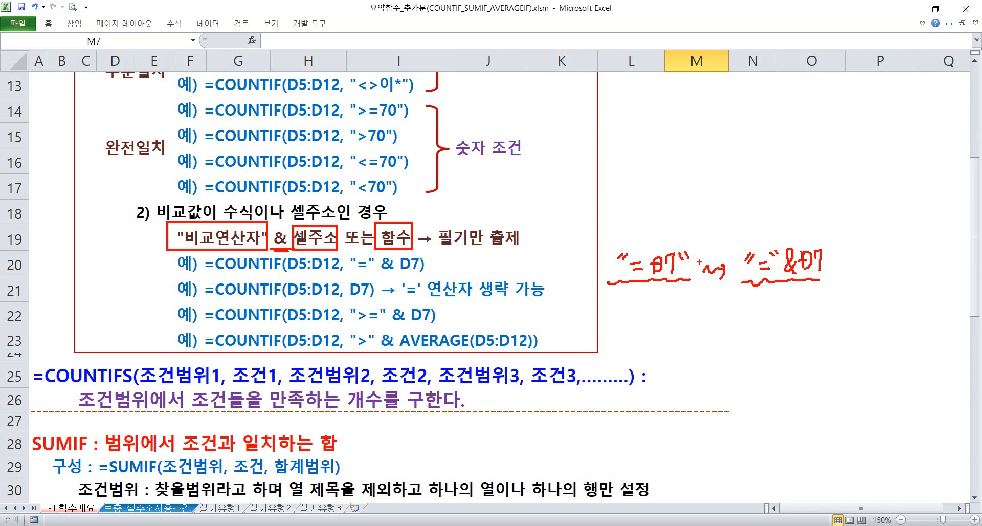
# Handwrite a second example on the line below, with ">=D7" leading by an arrow to ">="&D7
pyautogui.moveTo(621, 302)
pyautogui.mouseDown()
pyautogui.moveTo(619, 316)
pyautogui.moveTo(676, 302)
pyautogui.moveTo(685, 313)
pyautogui.mouseUp()
pyautogui.moveTo(687, 298)
pyautogui.mouseDown()
pyautogui.moveTo(697, 303)
pyautogui.moveTo(689, 312)
pyautogui.mouseUp()
pyautogui.moveTo(681, 306)
pyautogui.mouseDown()
pyautogui.moveTo(705, 300)
pyautogui.moveTo(703, 315)
pyautogui.moveTo(715, 302)
pyautogui.moveTo(761, 309)
pyautogui.mouseUp()
pyautogui.moveTo(765, 302)
pyautogui.mouseDown()
pyautogui.moveTo(773, 314)
pyautogui.moveTo(800, 306)
pyautogui.mouseUp()
pyautogui.moveTo(804, 301)
pyautogui.mouseDown()
pyautogui.moveTo(831, 316)
pyautogui.moveTo(839, 305)
pyautogui.mouseUp()
pyautogui.moveTo(844, 299); pyautogui.dragTo(848, 317)
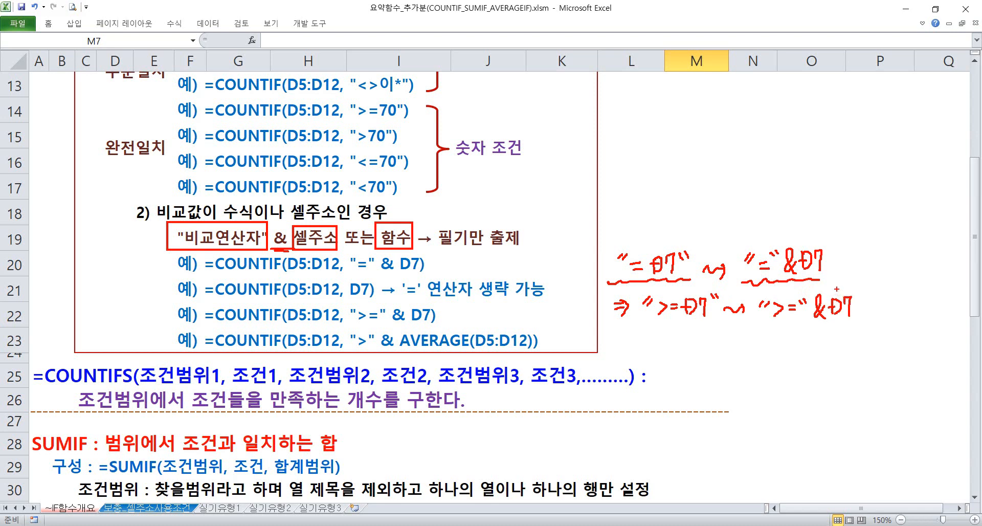
# Cross out the quoted equals operator in the first example and add an arrow to an underlined D7 alone
pyautogui.moveTo(837, 267)
pyautogui.mouseDown()
pyautogui.moveTo(857, 265)
pyautogui.moveTo(850, 272)
pyautogui.mouseUp()
pyautogui.moveTo(757, 233)
pyautogui.mouseDown()
pyautogui.moveTo(769, 245)
pyautogui.moveTo(756, 246)
pyautogui.mouseUp()
pyautogui.moveTo(874, 259)
pyautogui.mouseDown()
pyautogui.moveTo(877, 276)
pyautogui.moveTo(892, 257)
pyautogui.moveTo(899, 281)
pyautogui.mouseUp()
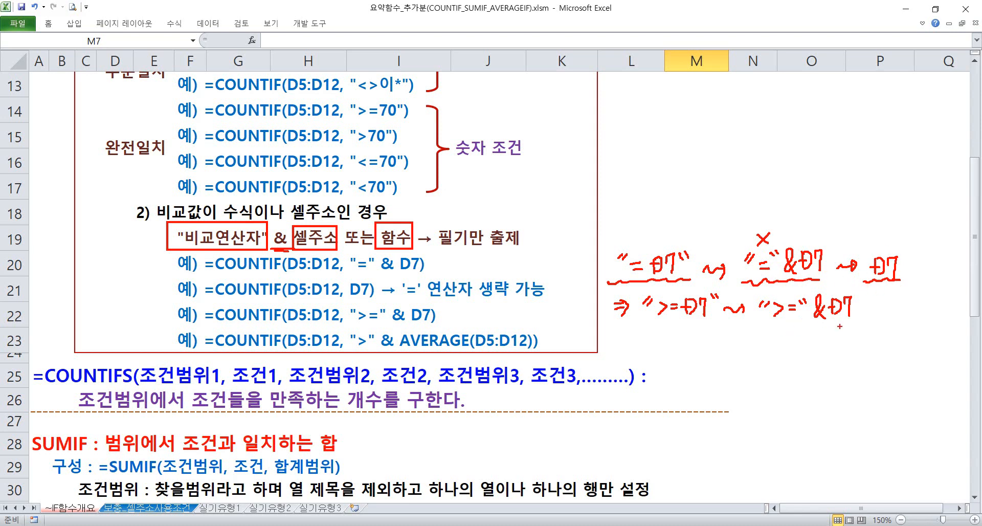
# Handwrite ">Average(~)" as a third criterion example and add its rewritten form beside it
pyautogui.moveTo(610, 337)
pyautogui.mouseDown()
pyautogui.moveTo(619, 336)
pyautogui.moveTo(617, 345)
pyautogui.moveTo(646, 340)
pyautogui.mouseUp()
pyautogui.moveTo(649, 332)
pyautogui.mouseDown()
pyautogui.moveTo(660, 349)
pyautogui.moveTo(685, 349)
pyautogui.mouseUp()
pyautogui.moveTo(675, 343)
pyautogui.mouseDown()
pyautogui.moveTo(712, 340)
pyautogui.moveTo(724, 361)
pyautogui.moveTo(738, 339)
pyautogui.moveTo(732, 349)
pyautogui.mouseUp()
pyautogui.moveTo(752, 335)
pyautogui.mouseDown()
pyautogui.moveTo(750, 346)
pyautogui.moveTo(774, 337)
pyautogui.moveTo(779, 347)
pyautogui.moveTo(793, 333)
pyautogui.mouseUp()
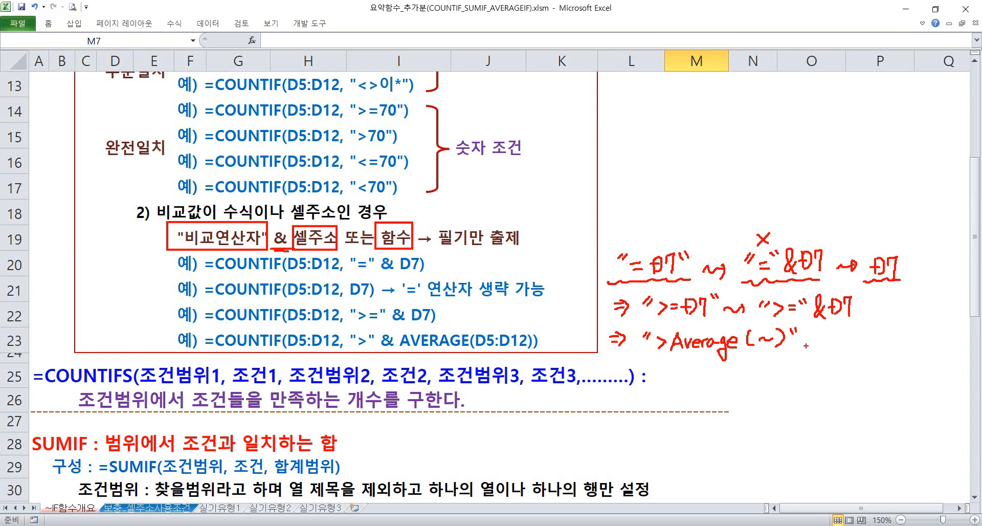
pyautogui.moveTo(807, 340)
pyautogui.mouseDown()
pyautogui.moveTo(821, 336)
pyautogui.moveTo(822, 348)
pyautogui.mouseUp()
pyautogui.moveTo(832, 331)
pyautogui.mouseDown()
pyautogui.moveTo(842, 344)
pyautogui.moveTo(850, 333)
pyautogui.mouseUp()
pyautogui.moveTo(858, 326); pyautogui.dragTo(879, 341)
pyautogui.moveTo(682, 368)
pyautogui.mouseDown()
pyautogui.moveTo(780, 361)
pyautogui.moveTo(844, 378)
pyautogui.moveTo(884, 339)
pyautogui.moveTo(903, 338)
pyautogui.mouseUp()
pyautogui.moveTo(896, 333)
pyautogui.mouseDown()
pyautogui.moveTo(905, 339)
pyautogui.moveTo(898, 347)
pyautogui.mouseUp()
pyautogui.moveTo(898, 347); pyautogui.dragTo(898, 333)
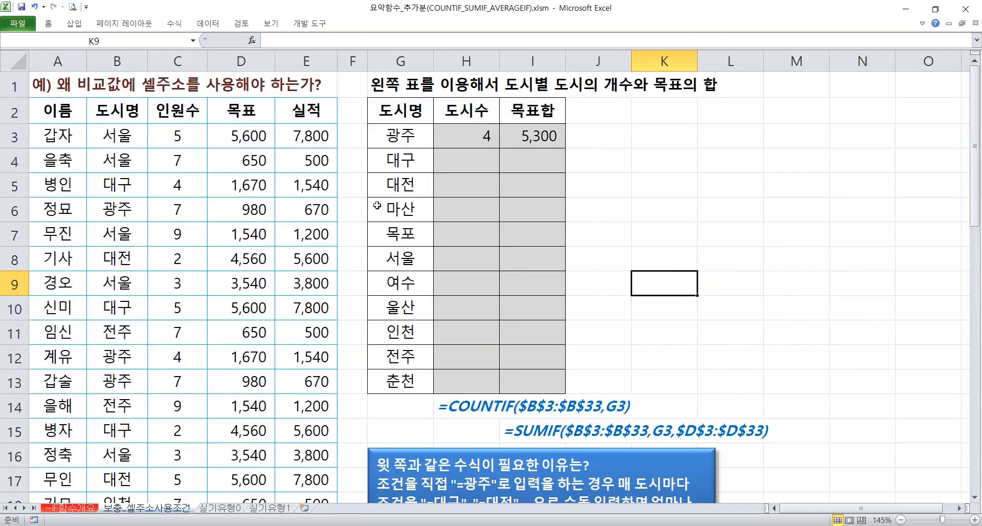
# Look through the data table on the 보충_셀주소사용조건 sheet, covering its columns and the rows further down
pyautogui.click(230, 182)
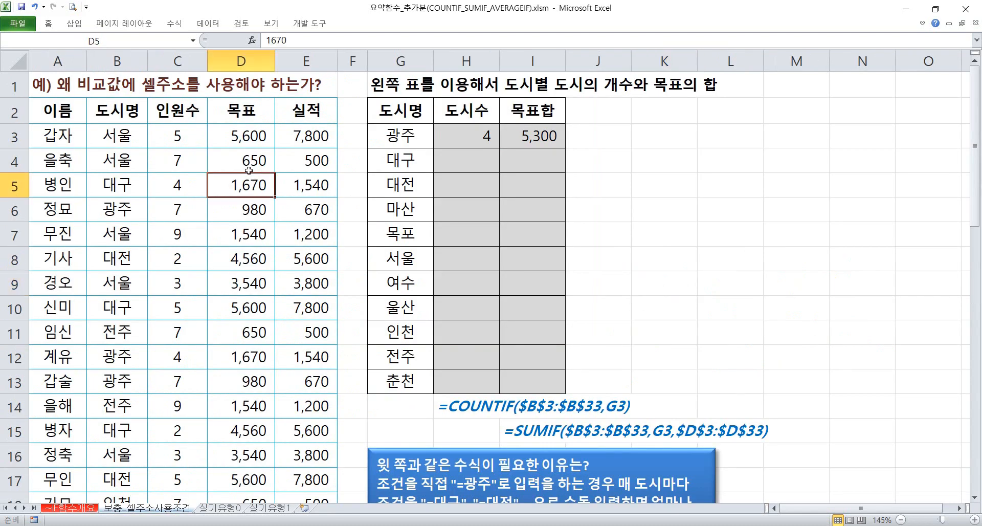
pyautogui.moveTo(58, 120); pyautogui.dragTo(307, 343)
pyautogui.click(133, 164)
pyautogui.click(251, 162)
pyautogui.click(303, 154)
pyautogui.click(187, 170)
pyautogui.click(143, 252)
pyautogui.click(100, 290)
pyautogui.click(94, 339)
pyautogui.scroll(-2, 104, 339)
pyautogui.scroll(-3, 105, 340)
pyautogui.scroll(5, 112, 306)
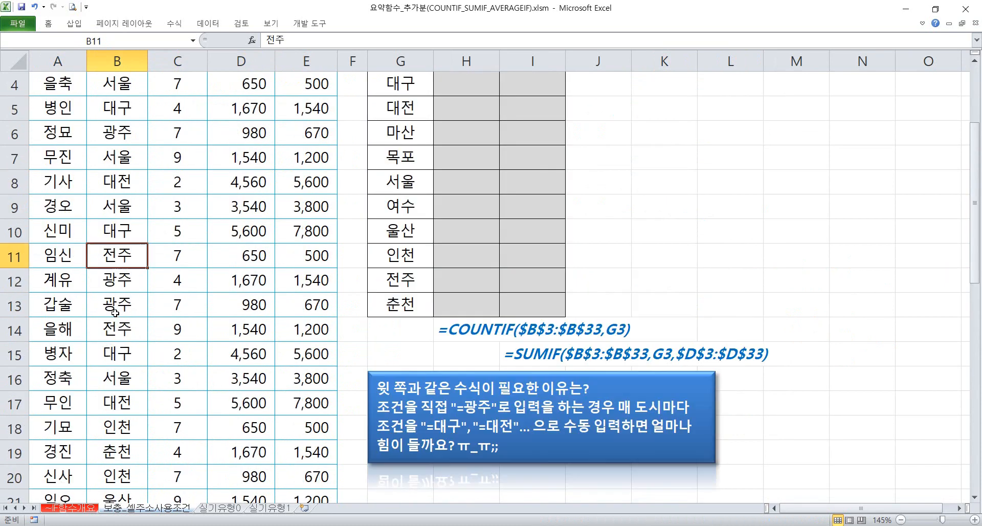
# Examine the 도시명 column of the data table and locate its 광주 entries
pyautogui.moveTo(122, 149); pyautogui.dragTo(121, 381)
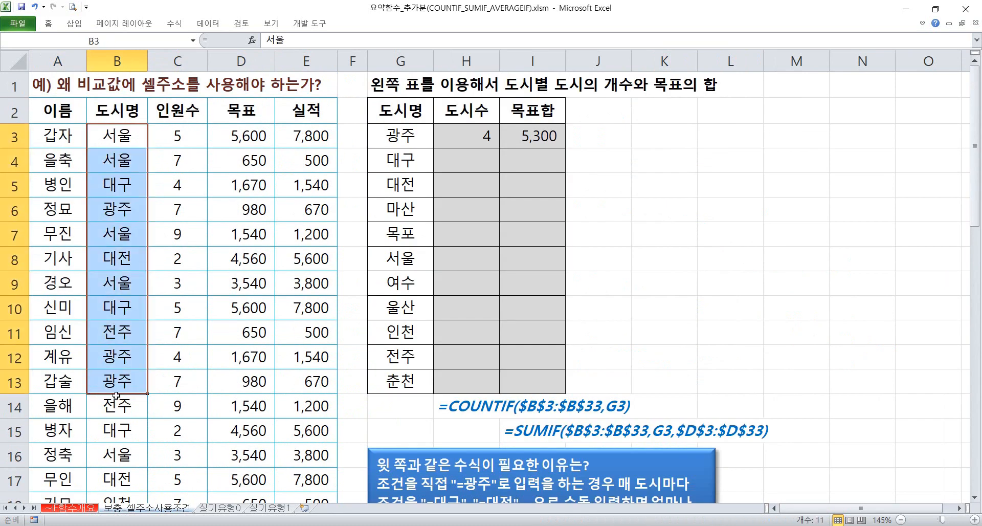
pyautogui.click(121, 379)
pyautogui.click(123, 358)
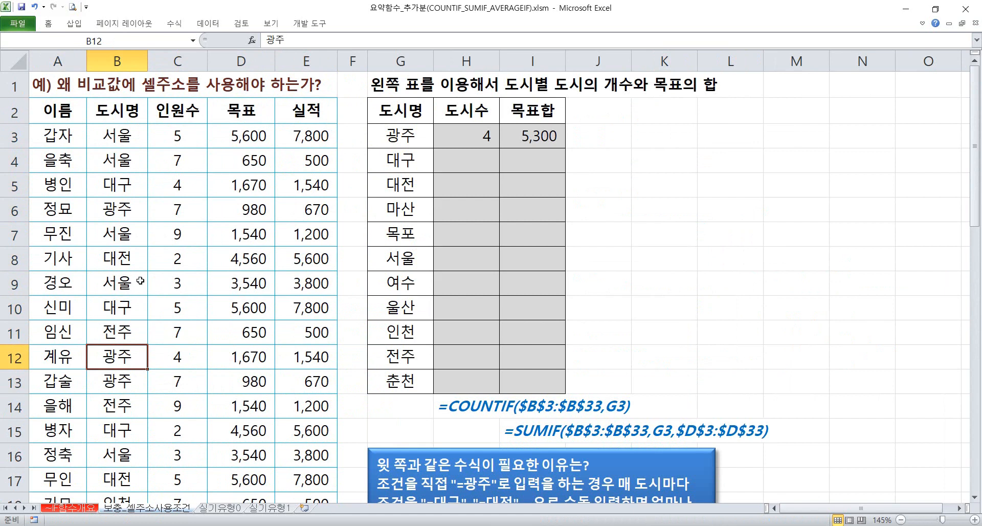
pyautogui.click(131, 223)
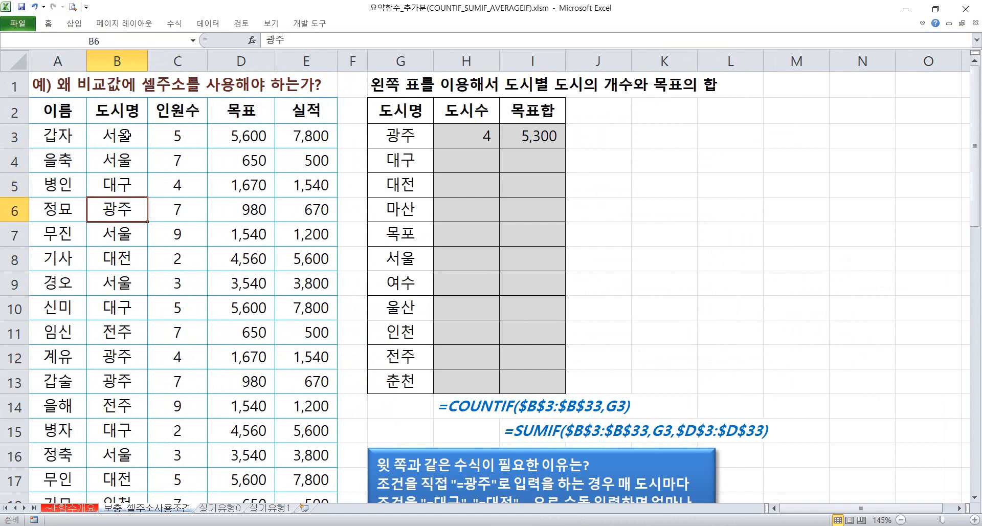
# Inspect the existing 도시수 formula in H3 and 목표합 formula in I3 for 광주 without changing them
pyautogui.click(383, 143)
pyautogui.click(478, 139)
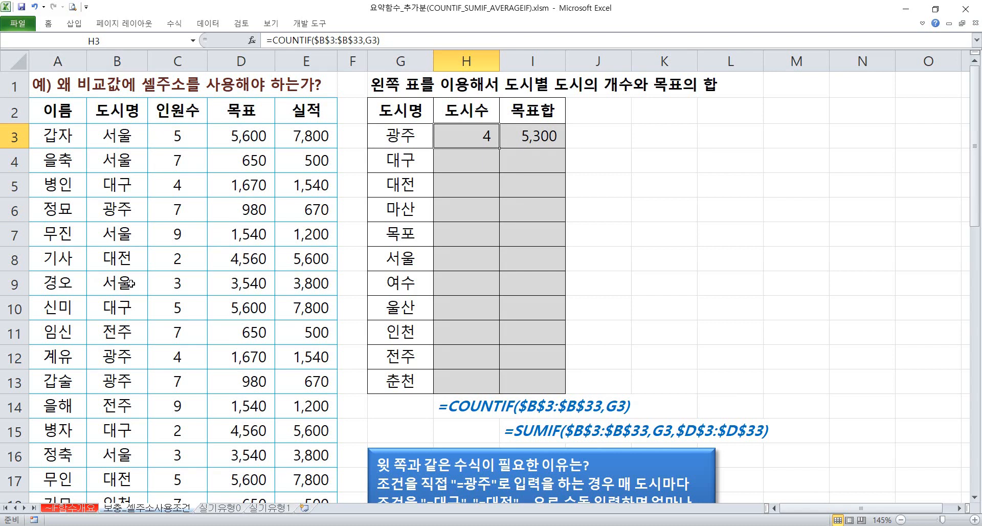
pyautogui.click(543, 138)
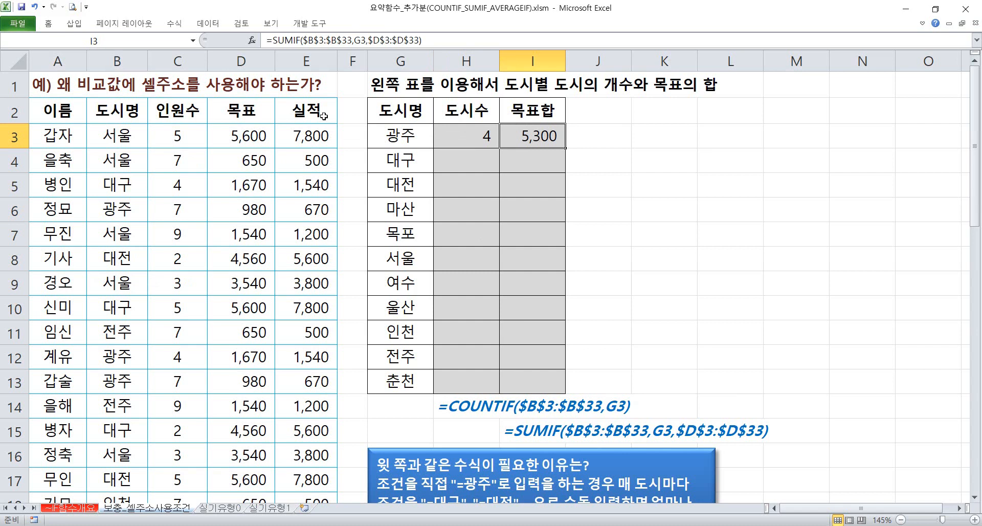
pyautogui.doubleClick(538, 140)
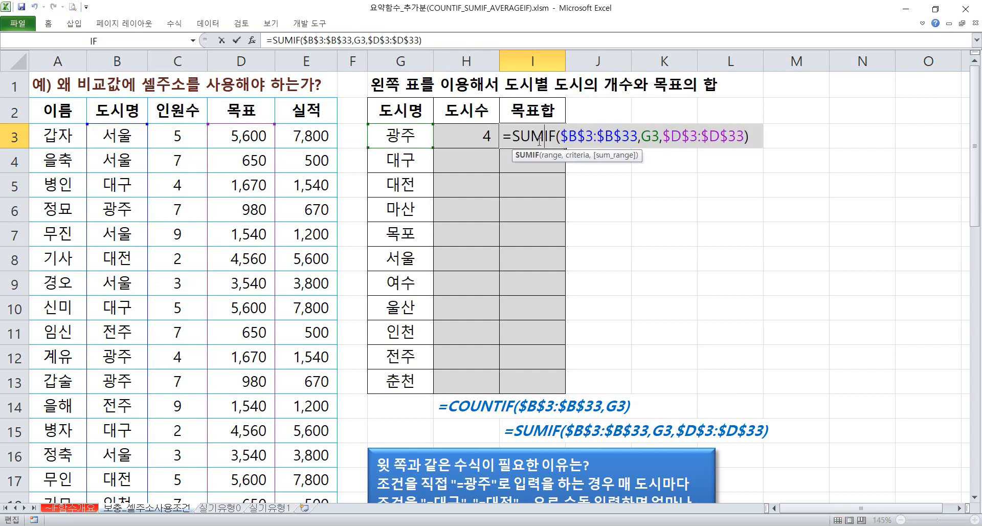
pyautogui.press('Escape')
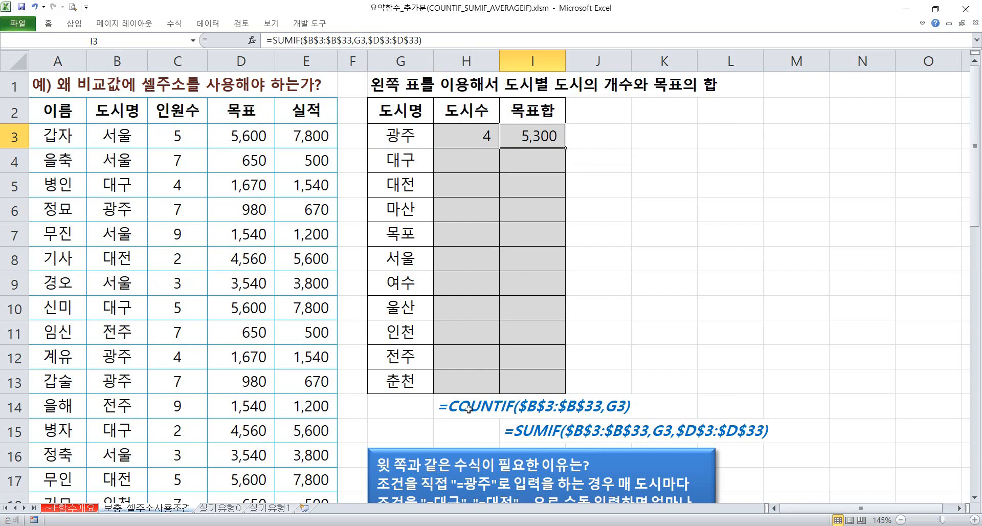
# Clear the 도시수 and 목표합 formulas for 광주 in cells H3:I3
pyautogui.click(464, 143)
pyautogui.moveTo(465, 142); pyautogui.dragTo(544, 139)
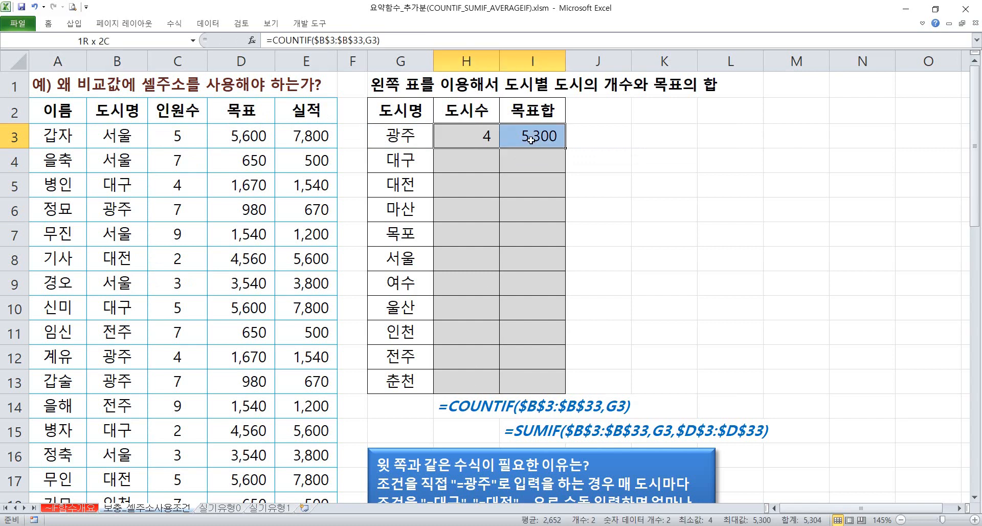
pyautogui.press('Delete')
pyautogui.press('Right')
pyautogui.press('Left')
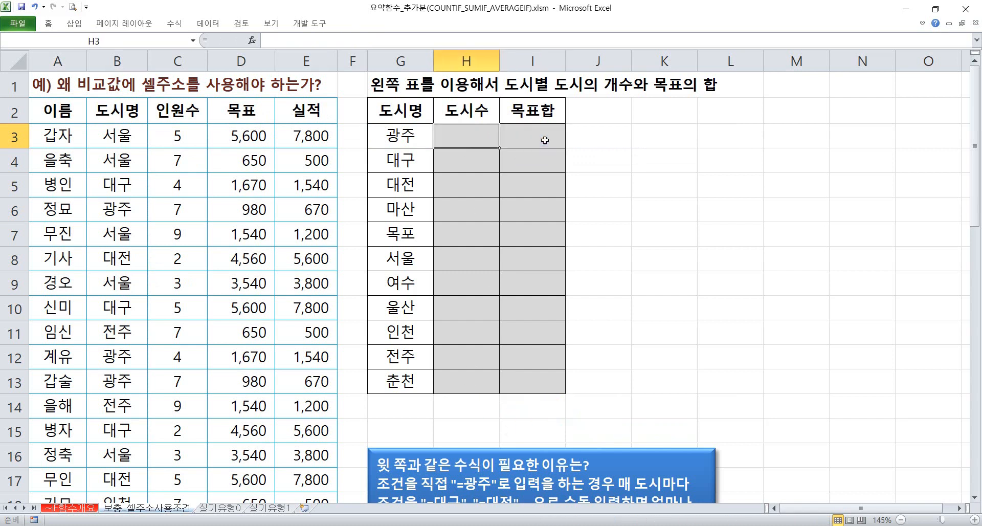
# Start a COUNTIF formula in H3 with the city names in B3:B33 as its range
pyautogui.write('=co')
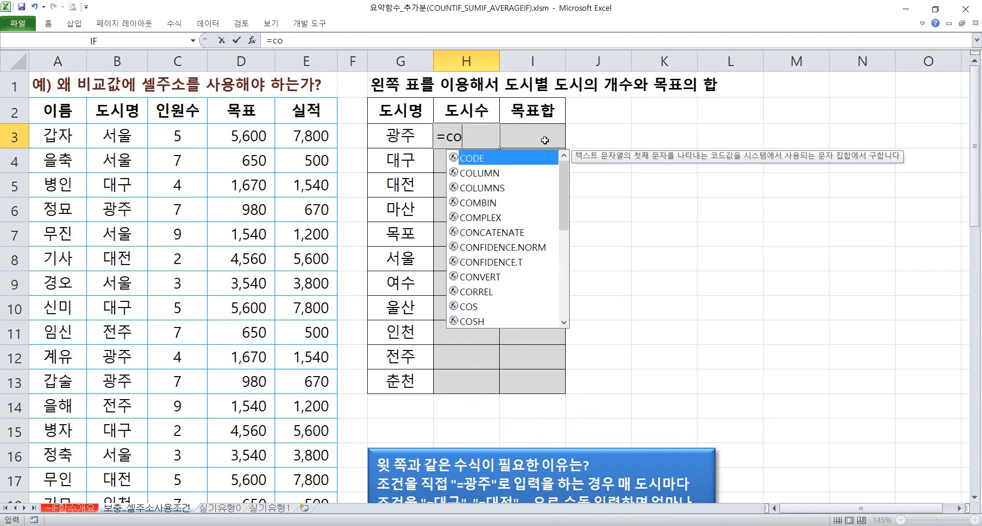
pyautogui.write('unt')
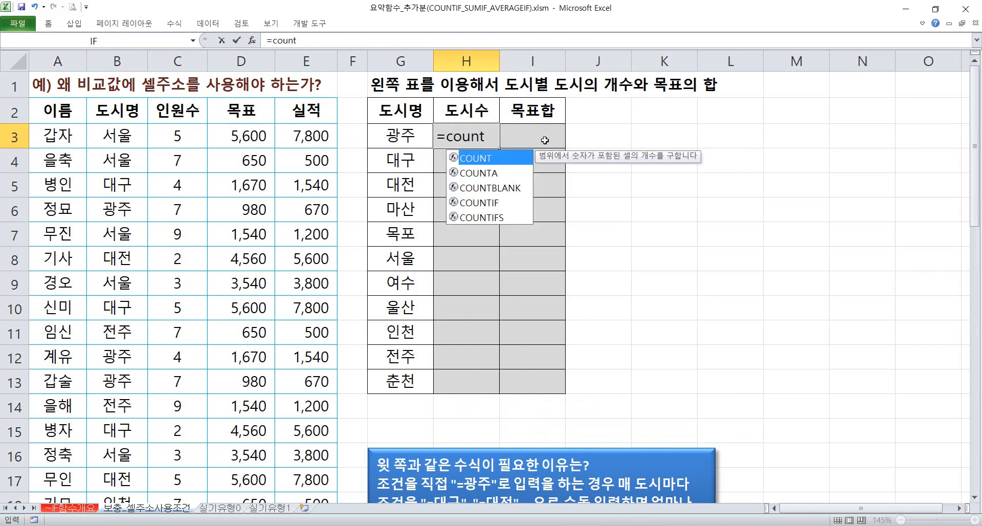
pyautogui.press('Down')
pyautogui.press('Down')
pyautogui.press('Down')
pyautogui.press('Tab')
pyautogui.click(113, 142)
pyautogui.hotkey('ctrl', 'shift', 'Down')
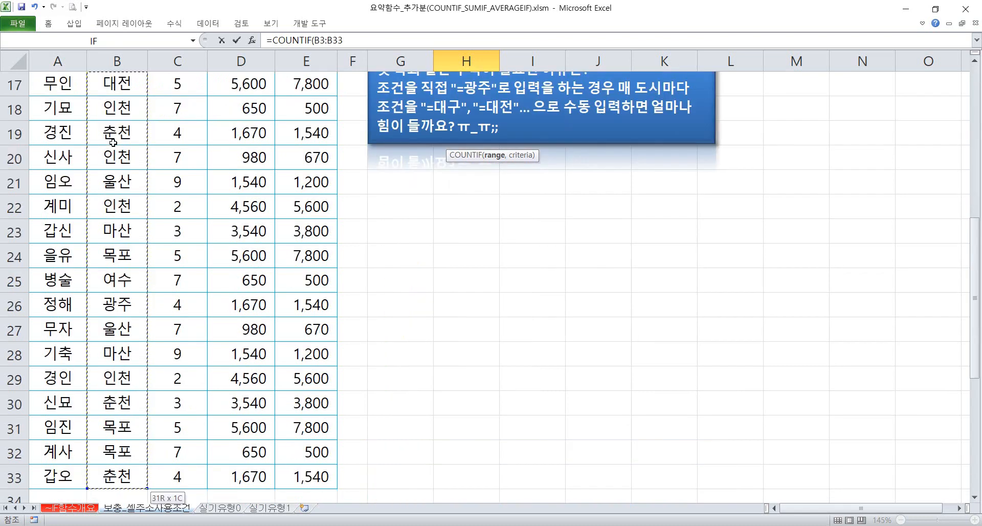
# Complete the H3 COUNTIF formula with the directly entered criterion "=광주"
pyautogui.write(',')
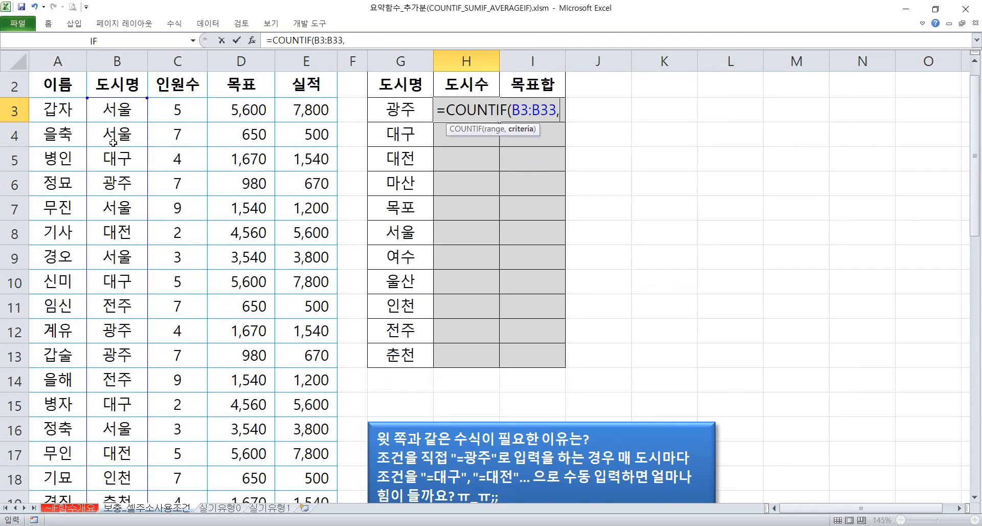
pyautogui.write('"')
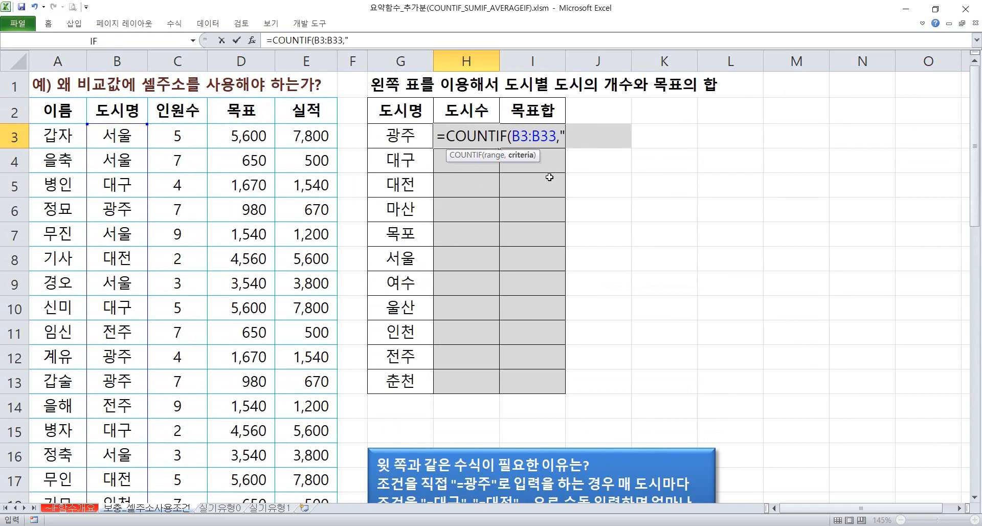
pyautogui.write('=광주")')
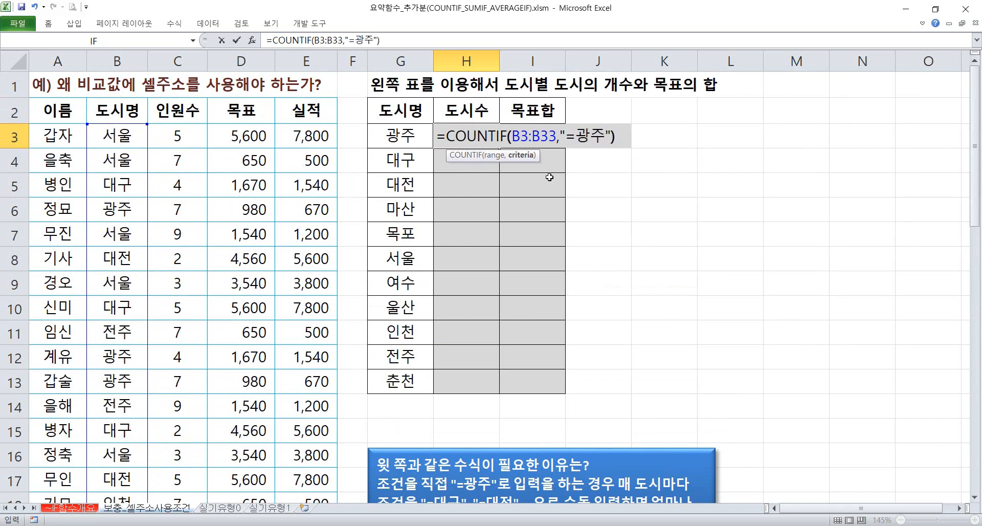
pyautogui.press('Return')
# Reopen the H3 formula, temporarily box its criterion and the two cells below, and draw a downward arrow beside them
pyautogui.press('Up')
pyautogui.press('F2')
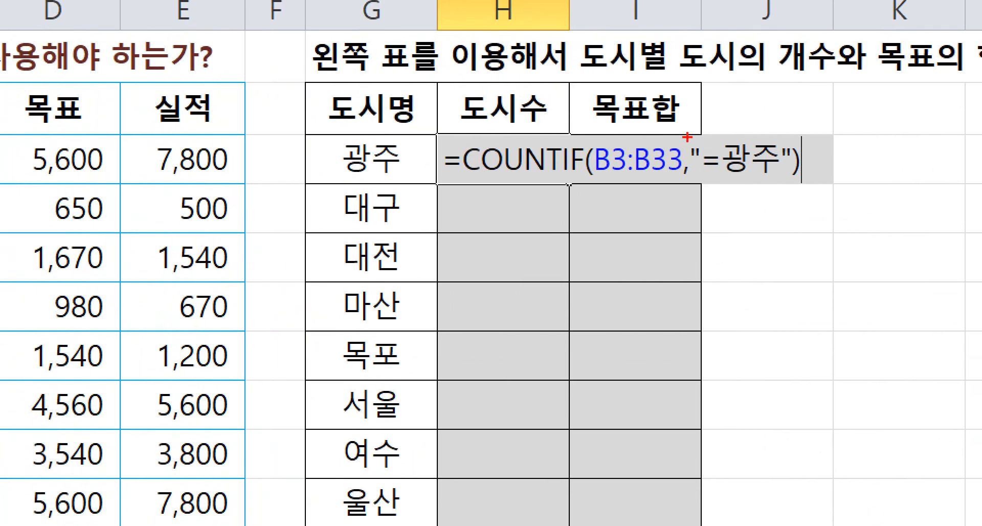
pyautogui.moveTo(687, 134)
pyautogui.mouseDown()
pyautogui.moveTo(752, 171)
pyautogui.moveTo(798, 176)
pyautogui.mouseUp()
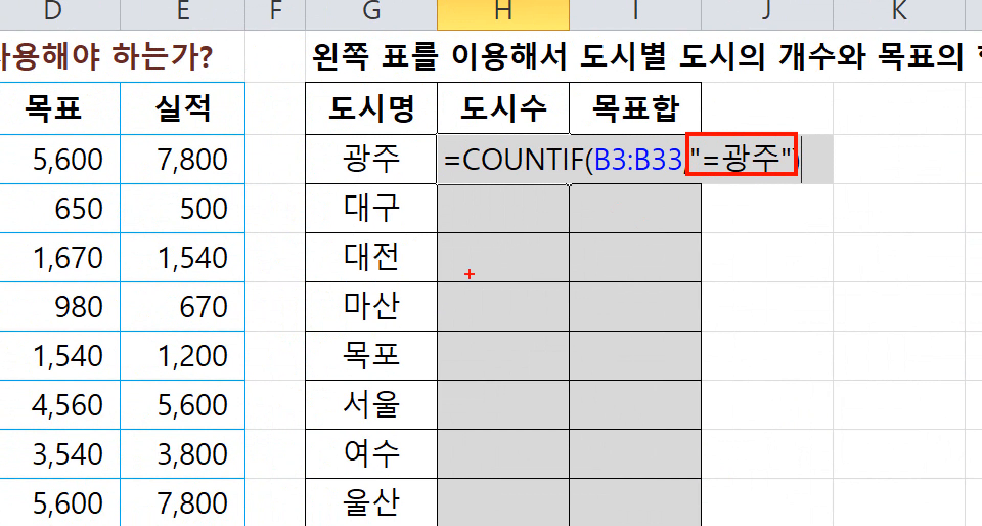
pyautogui.moveTo(451, 187)
pyautogui.mouseDown()
pyautogui.moveTo(520, 236)
pyautogui.moveTo(568, 232)
pyautogui.mouseUp()
pyautogui.moveTo(454, 239); pyautogui.dragTo(568, 278)
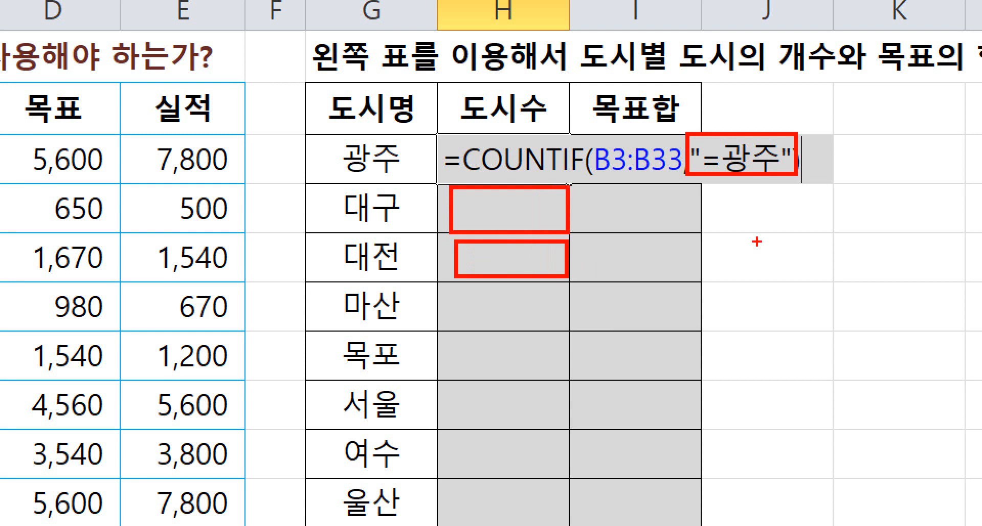
pyautogui.moveTo(794, 191)
pyautogui.mouseDown()
pyautogui.moveTo(809, 190)
pyautogui.moveTo(801, 259)
pyautogui.moveTo(786, 256)
pyautogui.mouseUp()
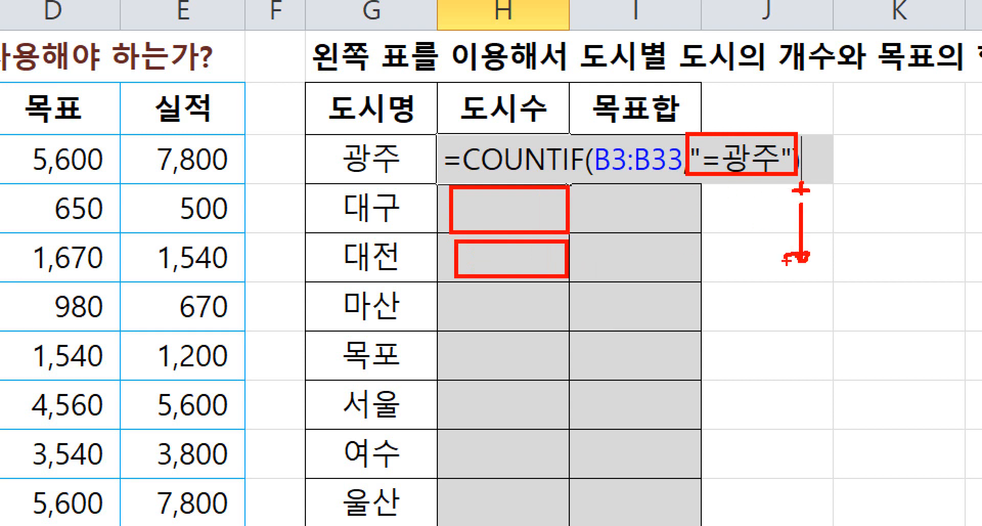
pyautogui.press('Escape')
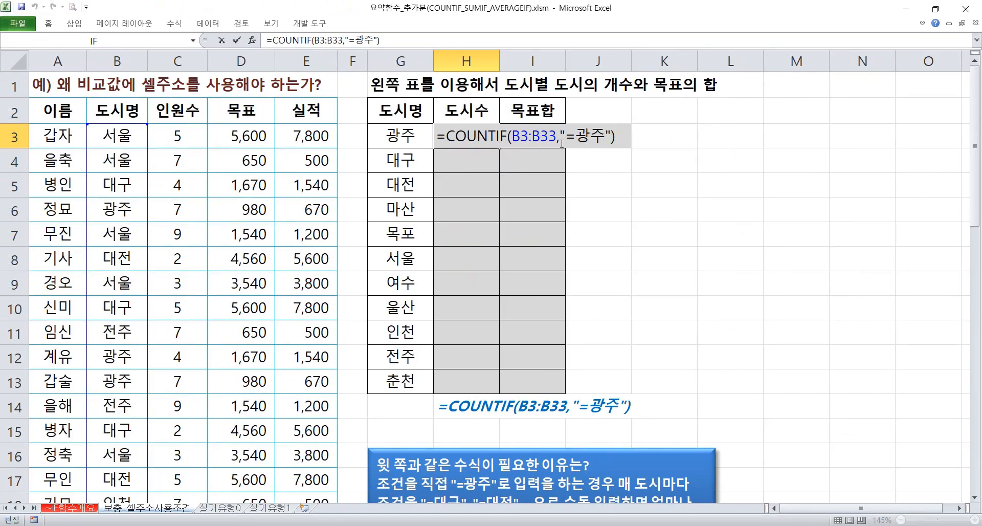
# Change the criterion in the H3 COUNTIF formula to "=G3" and reopen the formula for editing
pyautogui.moveTo(575, 136); pyautogui.dragTo(602, 135)
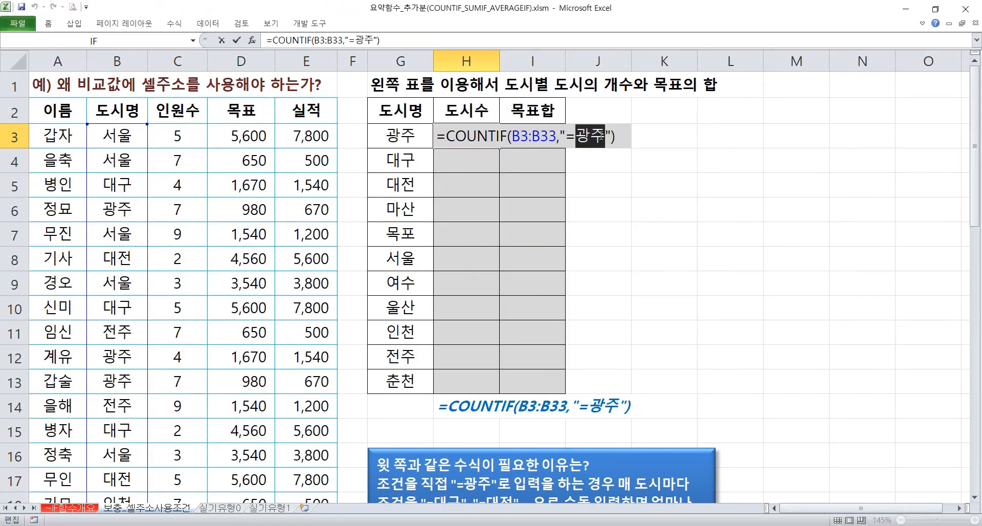
pyautogui.click(410, 136)
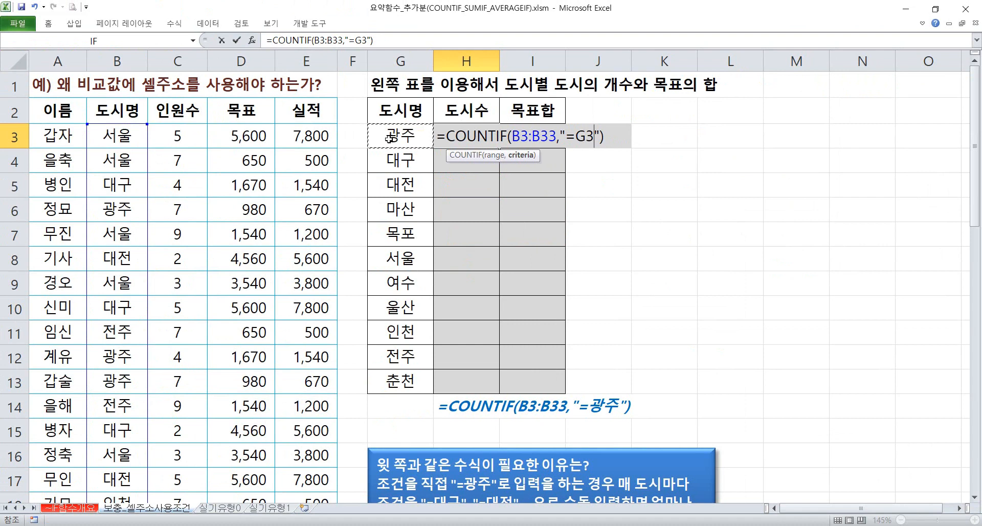
pyautogui.press('Return')
pyautogui.doubleClick(448, 137)
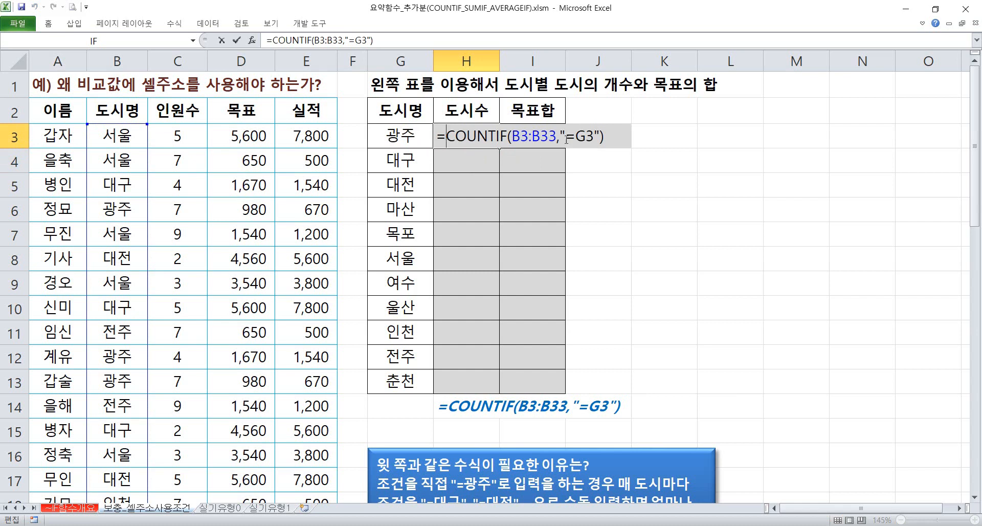
# Copy the text G3 from the criterion in the H3 formula and replace the city name in B4 with it
pyautogui.moveTo(577, 136); pyautogui.dragTo(594, 137)
pyautogui.hotkey('ctrl', 'c')
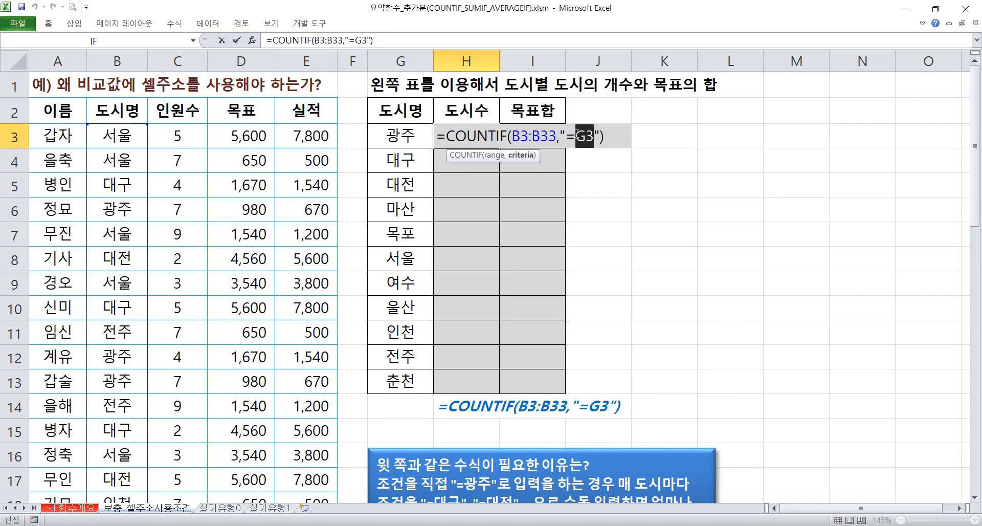
pyautogui.press('Escape')
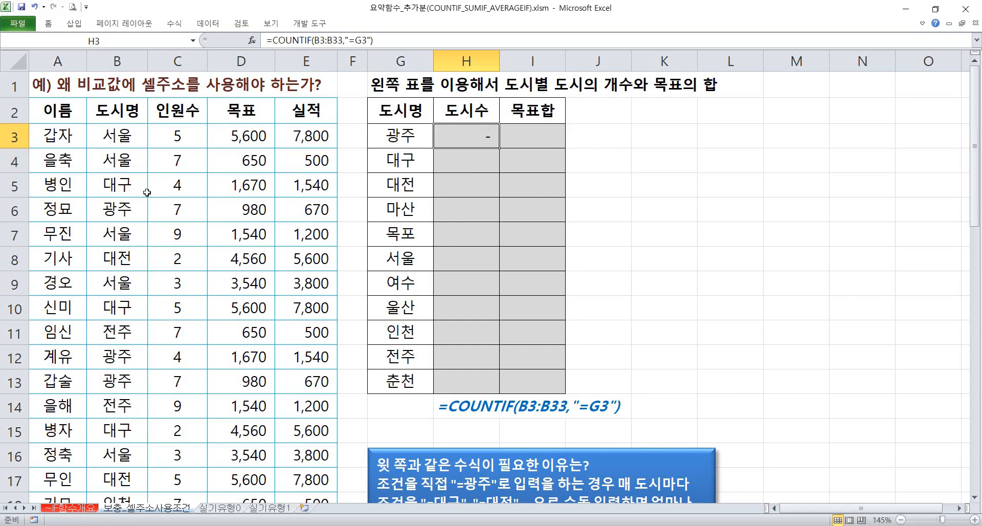
pyautogui.click(129, 163)
pyautogui.doubleClick(129, 163)
pyautogui.moveTo(129, 162); pyautogui.dragTo(74, 162)
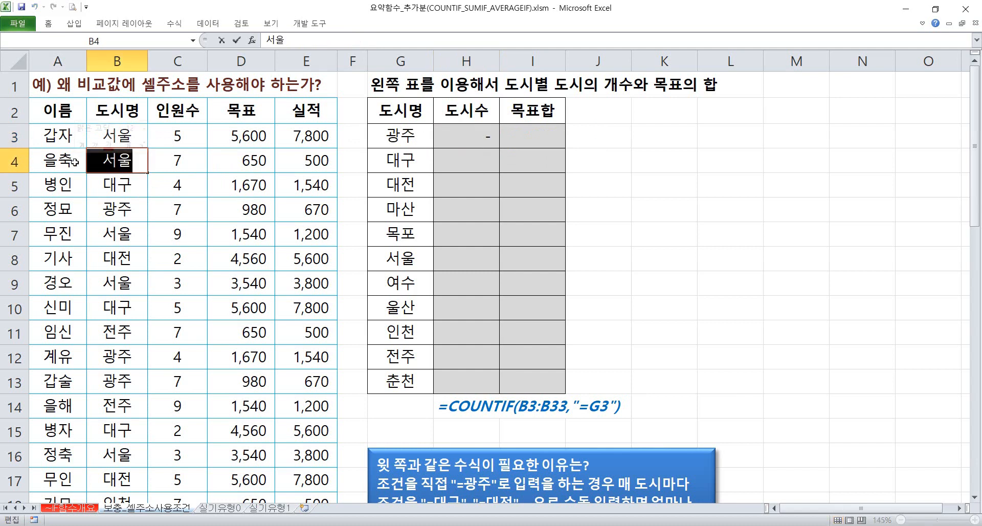
pyautogui.hotkey('ctrl', 'v')
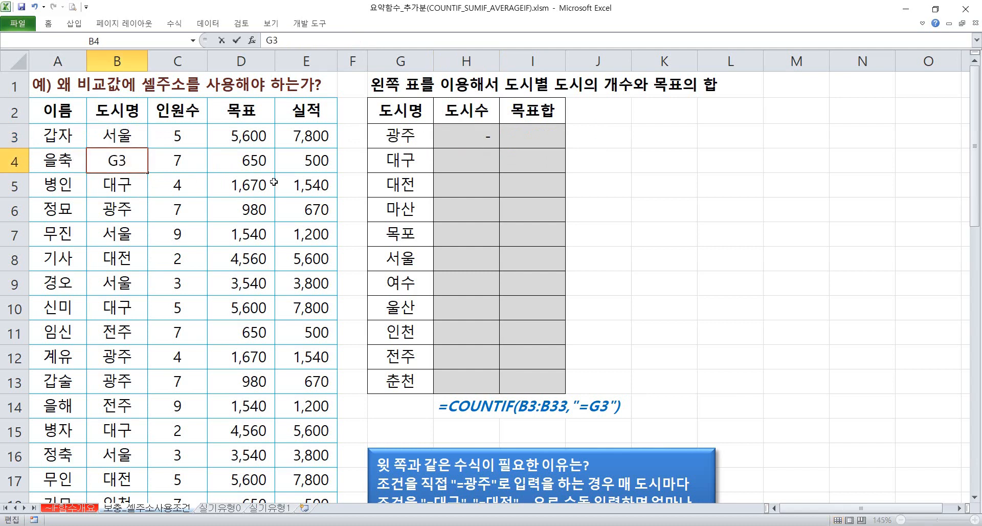
pyautogui.press('Return')
# Examine the G3 text in the H3 criterion against the new result, and undo the replacement in B4
pyautogui.doubleClick(462, 146)
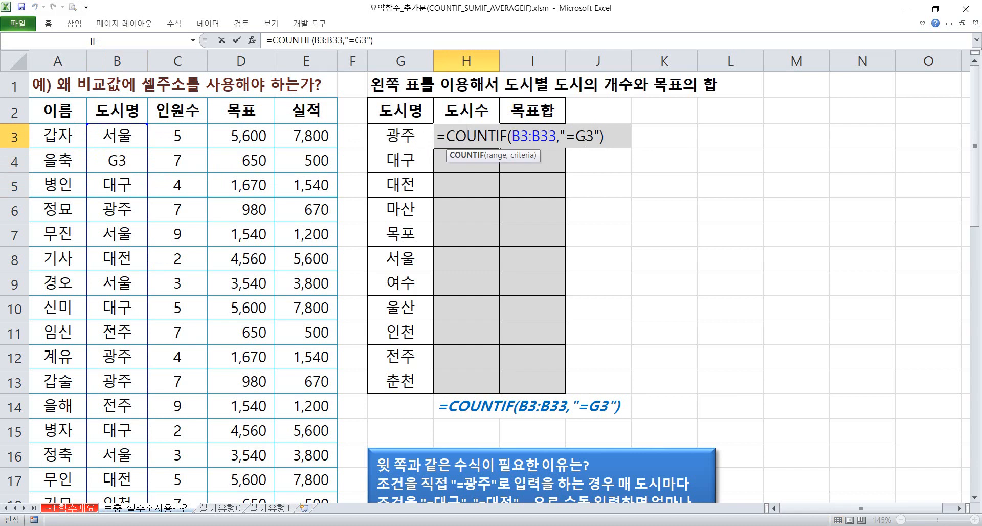
pyautogui.moveTo(578, 140); pyautogui.dragTo(595, 140)
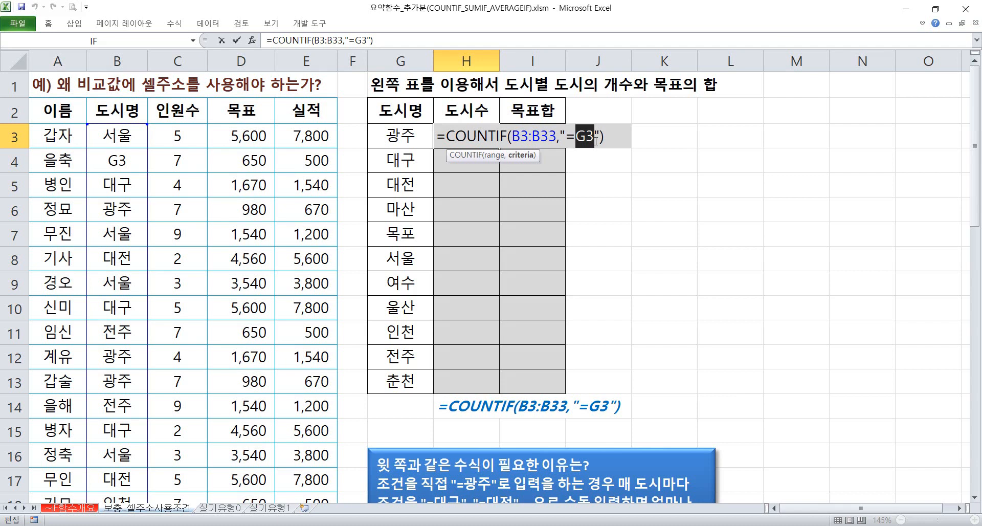
pyautogui.press('Escape')
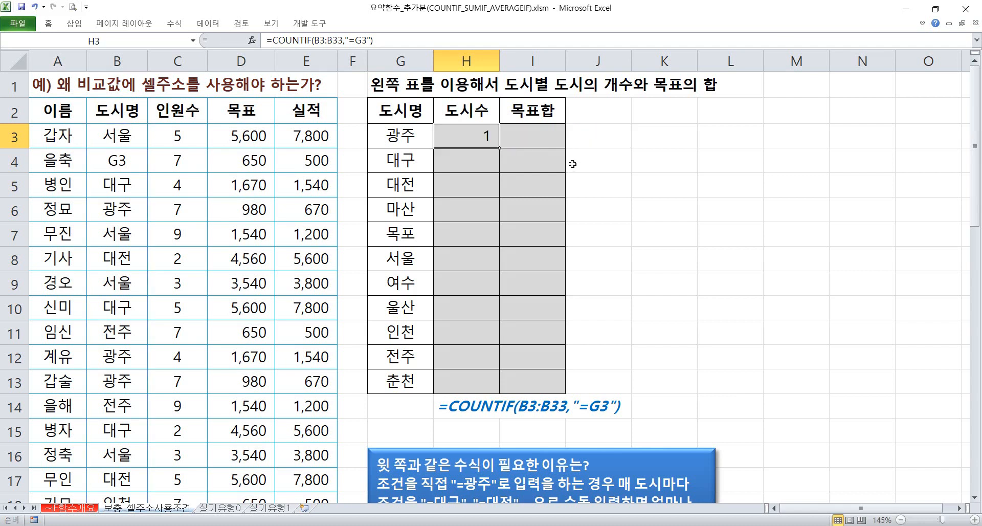
pyautogui.hotkey('ctrl', 'z')
# Change the criterion in the H3 COUNTIF formula to "="&G3 so that it joins the operator with the cell reference
pyautogui.click(488, 136)
pyautogui.doubleClick(488, 137)
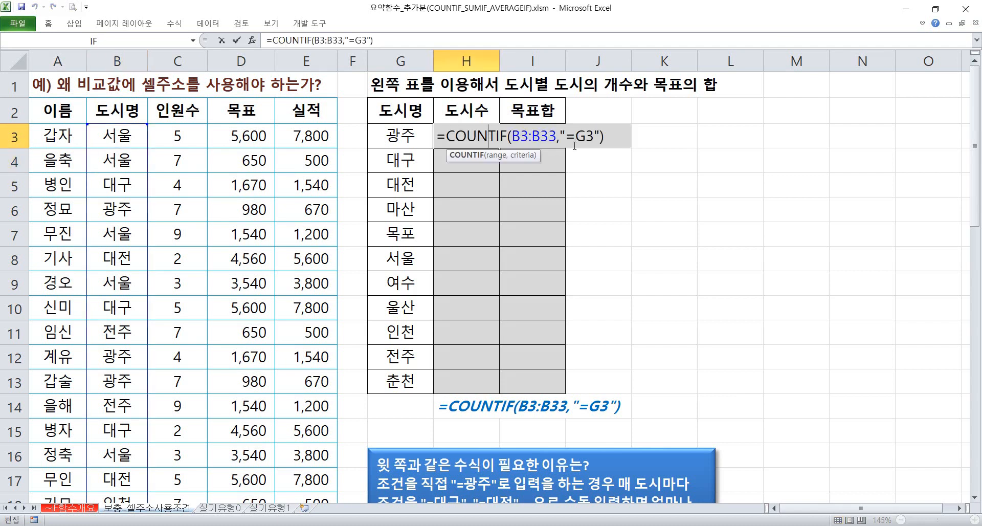
pyautogui.click(578, 137)
pyautogui.write('"')
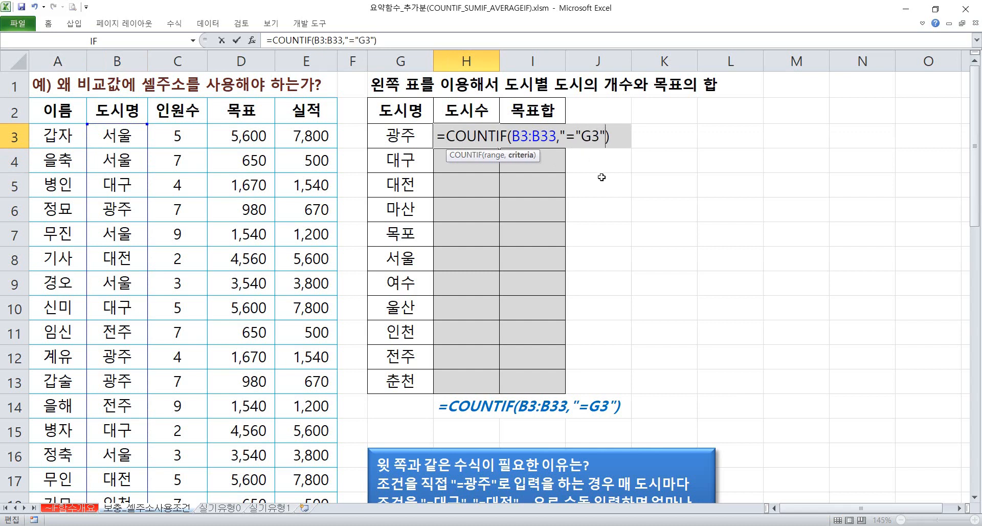
pyautogui.press('Delete')
pyautogui.press('Return')
pyautogui.press('Return')
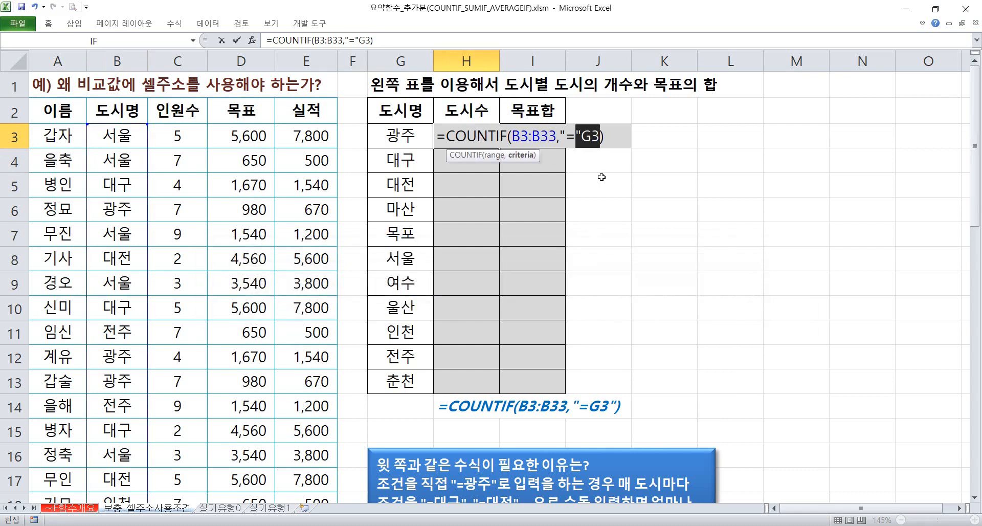
pyautogui.click(583, 136)
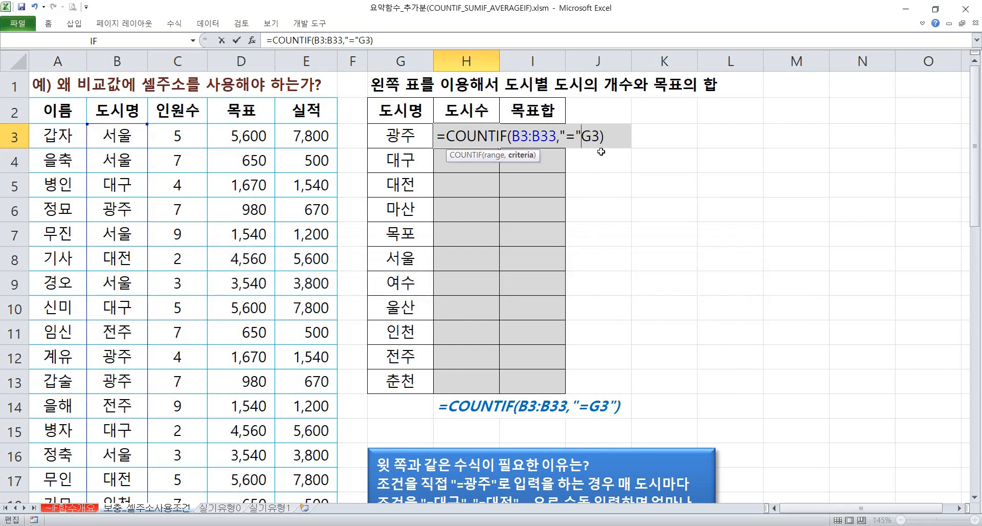
pyautogui.write('&')
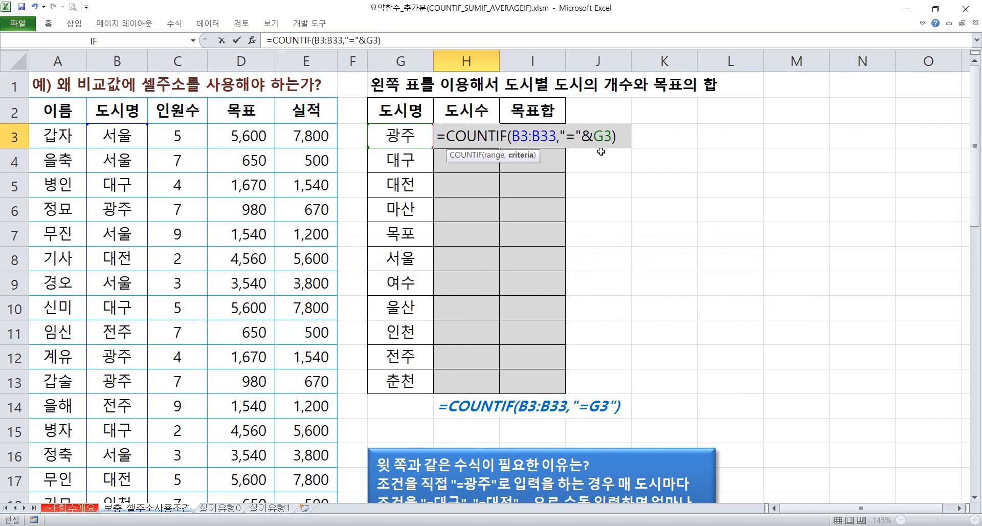
pyautogui.press('Return')
# Make the range in the H3 COUNTIF formula absolute as $B$3:$B$33
pyautogui.press('Up')
pyautogui.press('F2')
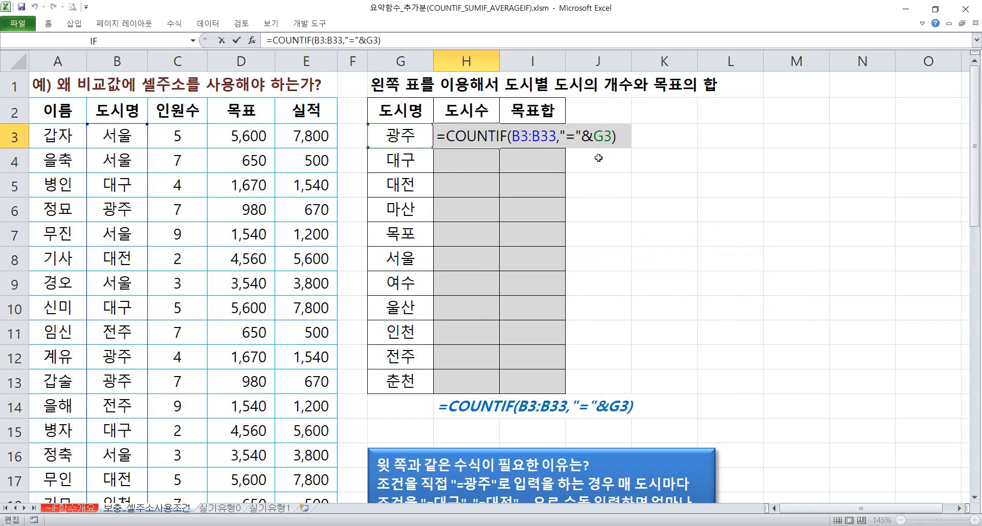
pyautogui.moveTo(518, 136); pyautogui.dragTo(545, 136)
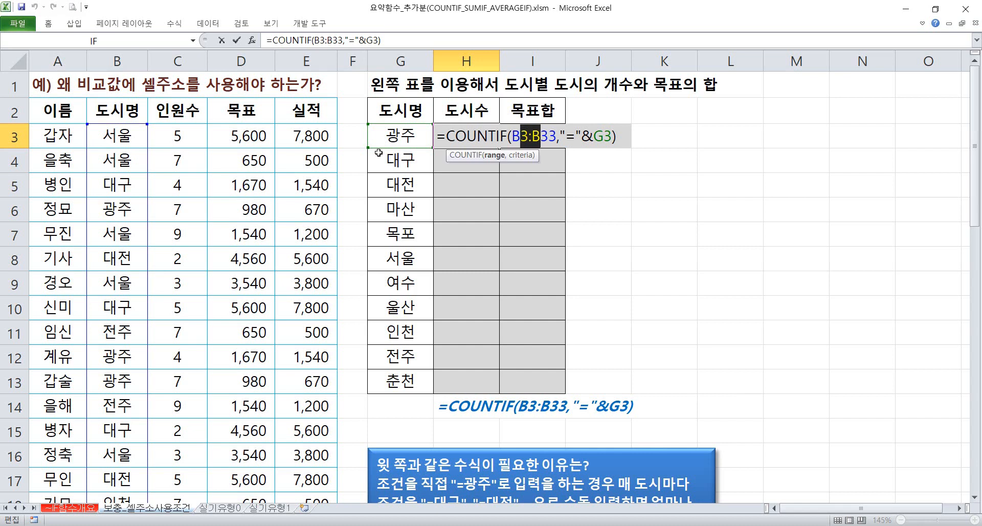
pyautogui.press('F4')
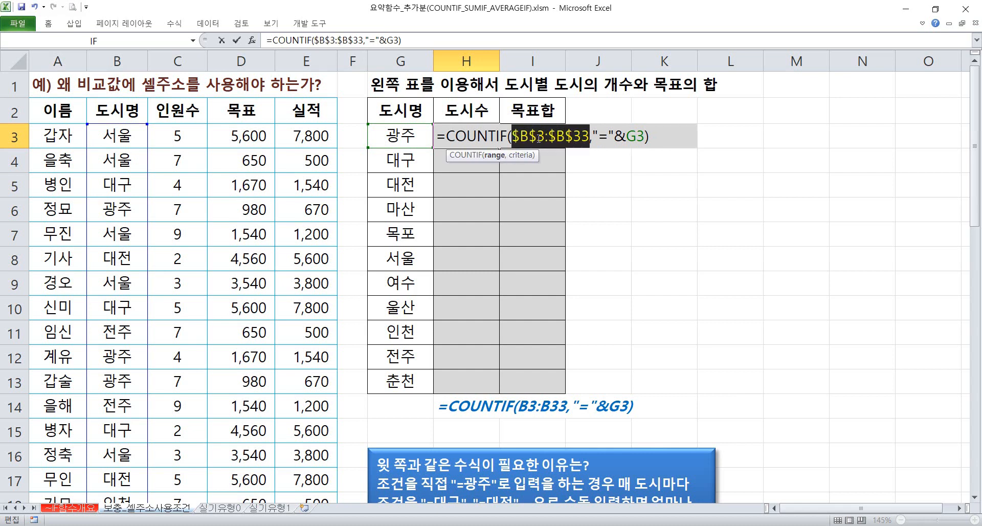
pyautogui.hotkey('ctrl', 'Return')
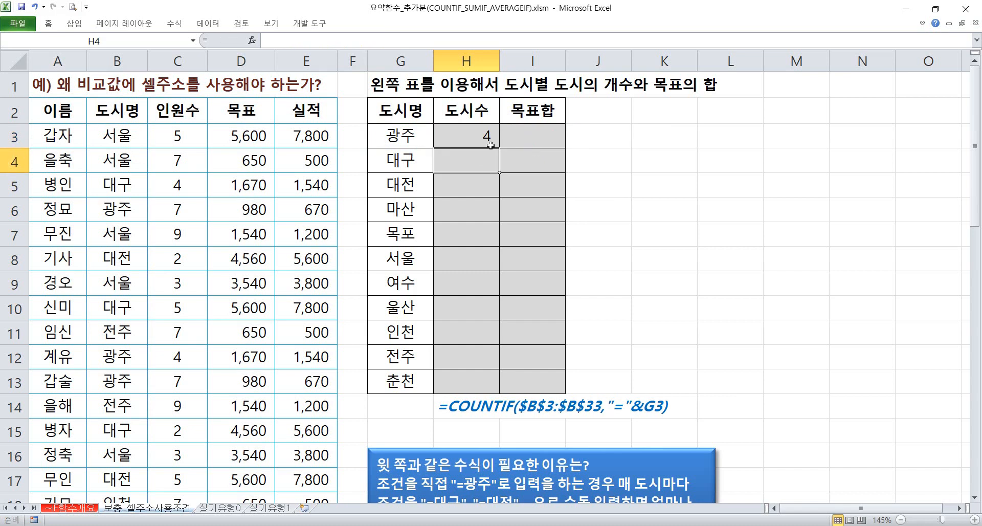
# Fill the H3 formula down to H13 and check the copied formulas in H4 and H5
pyautogui.moveTo(501, 147); pyautogui.dragTo(500, 392)
pyautogui.doubleClick(455, 167)
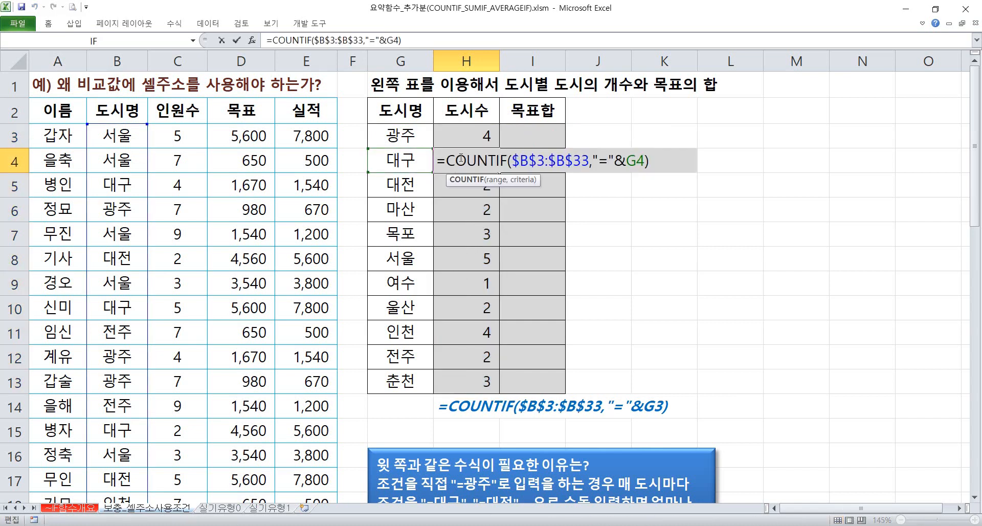
pyautogui.press('Escape')
pyautogui.doubleClick(466, 182)
pyautogui.press('Escape')
# Remove "="& from the criterion in the H3 COUNTIF formula, leaving only G3
pyautogui.doubleClick(468, 138)
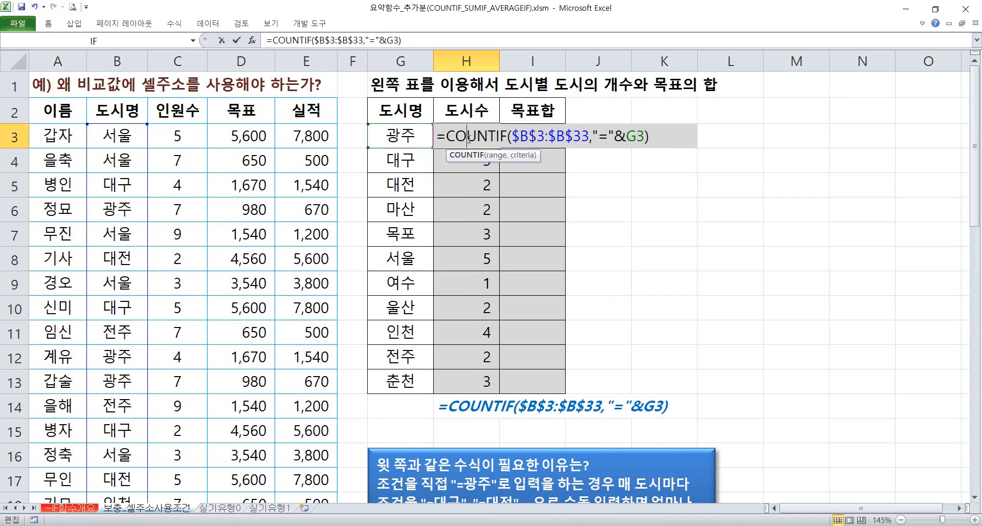
pyautogui.moveTo(629, 140); pyautogui.dragTo(594, 141)
pyautogui.press('Delete')
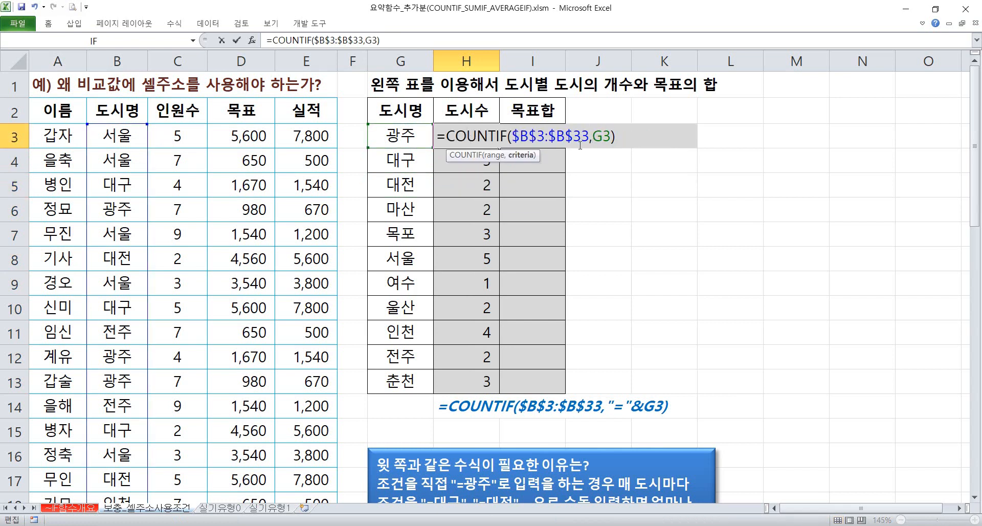
pyautogui.press('Return')
# Fill the shortened H3 formula down to H13 and reopen H3 to check its criterion
pyautogui.click(491, 137)
pyautogui.moveTo(499, 148); pyautogui.dragTo(514, 386)
pyautogui.click(509, 138)
pyautogui.doubleClick(483, 139)
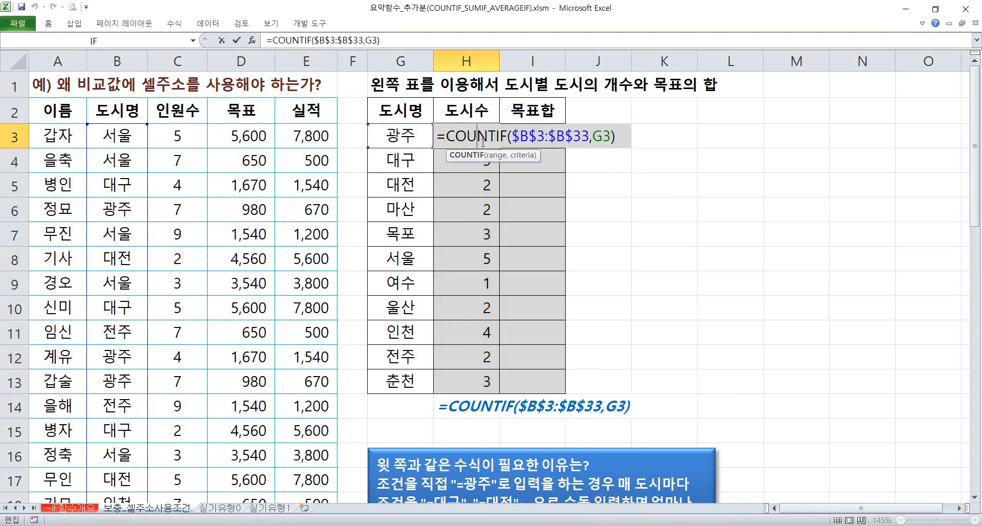
# Start a SUMIF formula in I3 with the city names in B3:B33 as its range
pyautogui.click(540, 134)
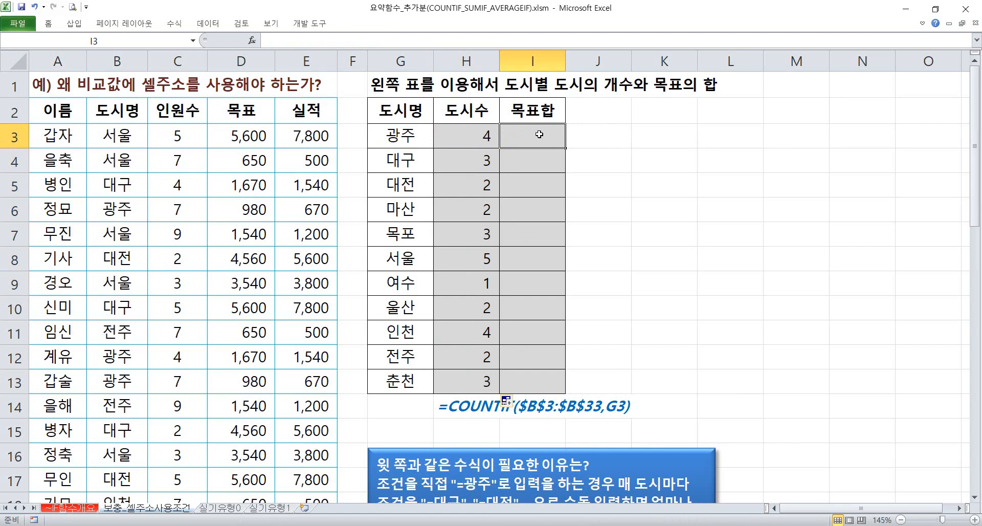
pyautogui.write('=녀ㅡ')
pyautogui.press('BackSpace')
pyautogui.press('BackSpace')
pyautogui.press('Hangul')
pyautogui.write('sumif')
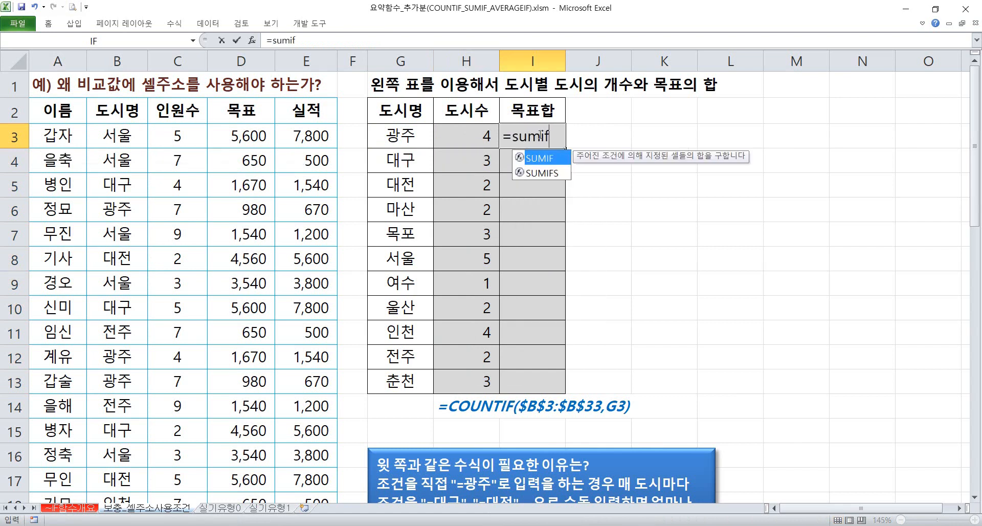
pyautogui.press('Tab')
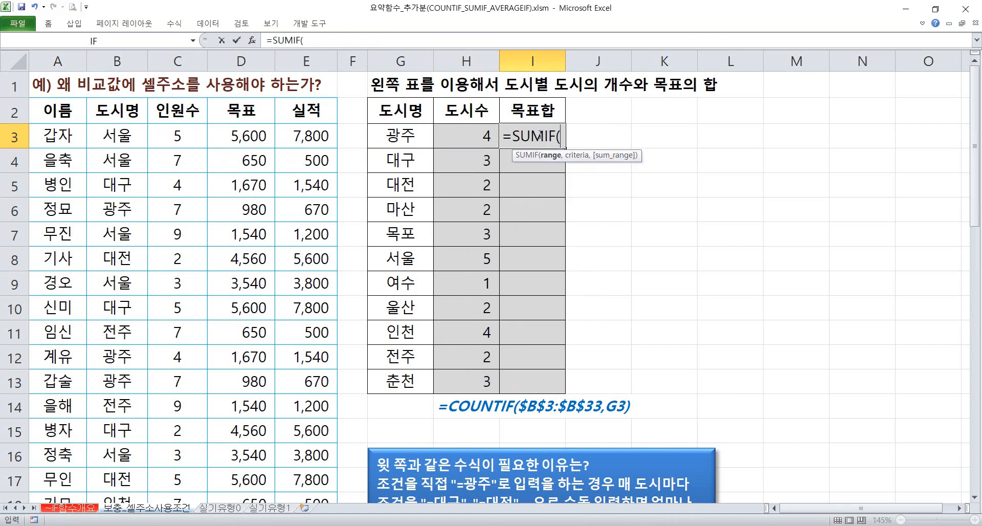
pyautogui.click(116, 130)
pyautogui.hotkey('ctrl', 'shift', 'Down')
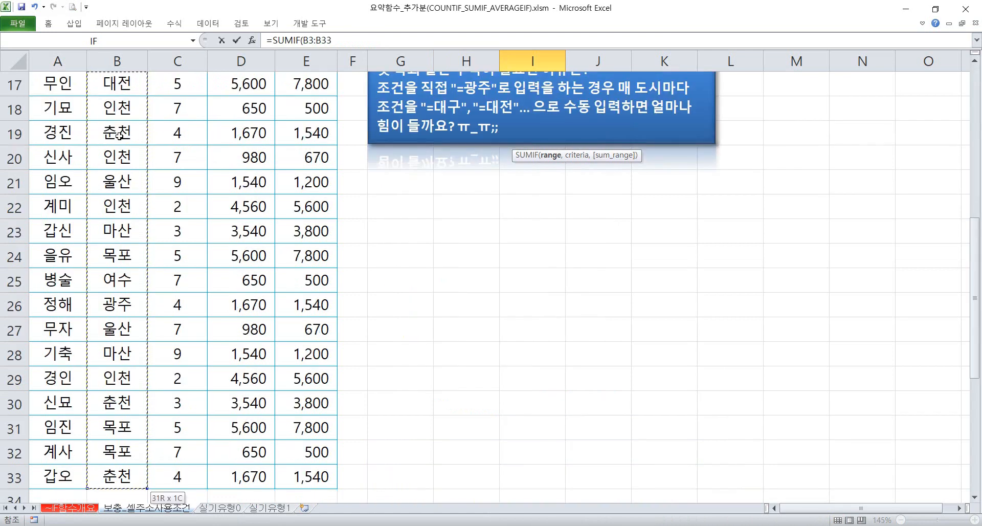
pyautogui.write(',')
# Enter "="&G3 as the criterion of the I3 SUMIF formula
pyautogui.scroll(5, 119, 135)
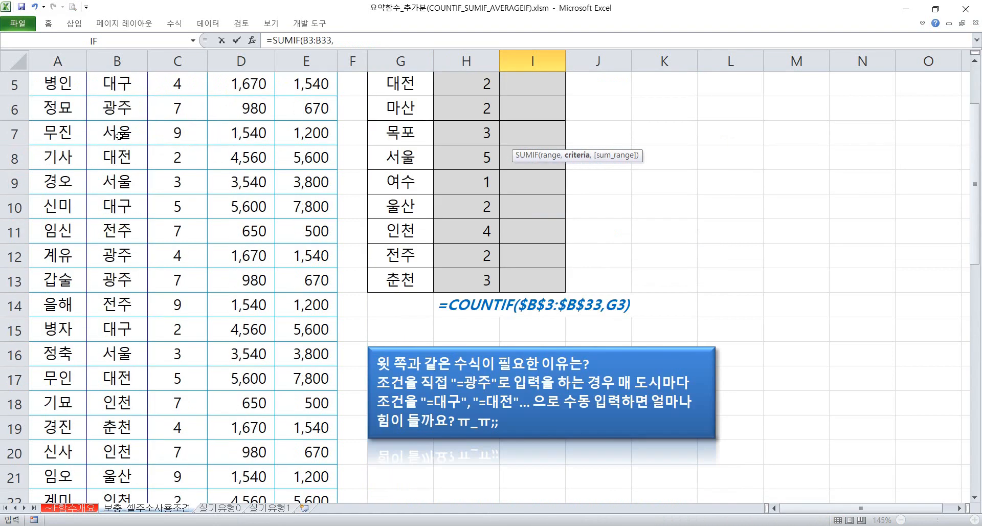
pyautogui.write('"="')
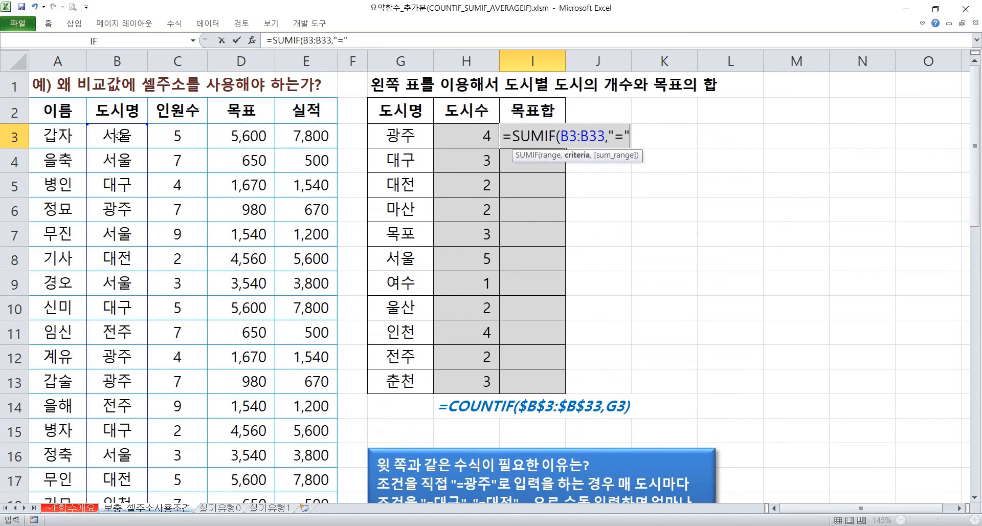
pyautogui.write('&')
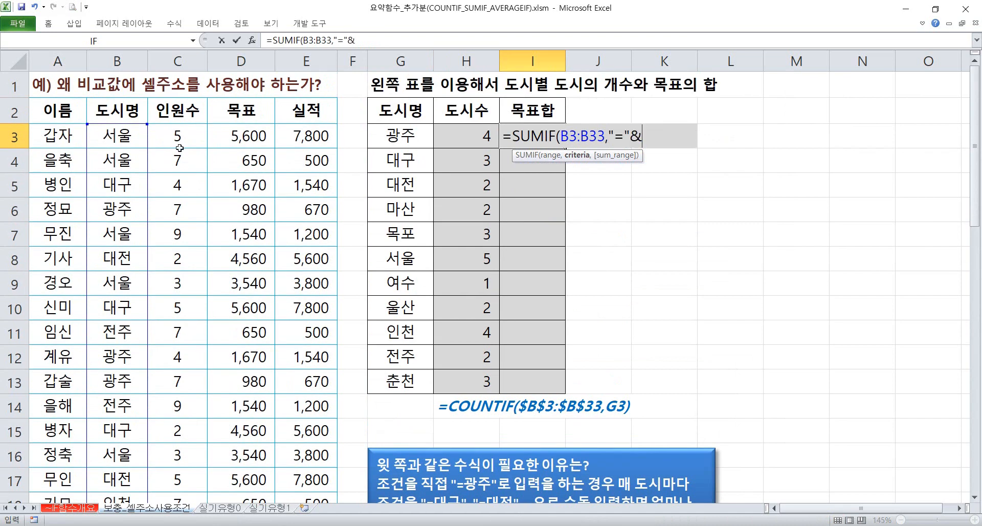
pyautogui.click(404, 132)
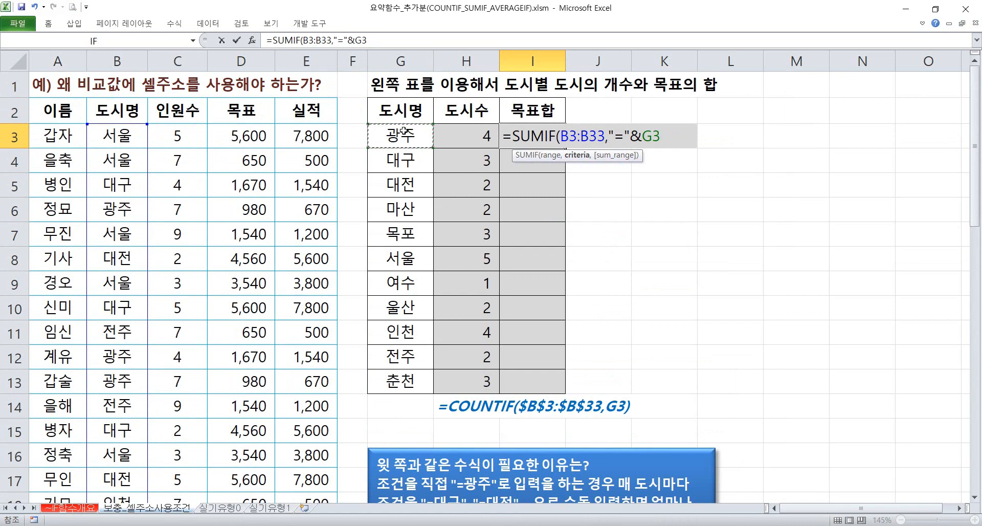
pyautogui.write(',')
# Set the target values in D3:D33 as the sum range of the I3 SUMIF formula and close its parenthesis
pyautogui.click(242, 133)
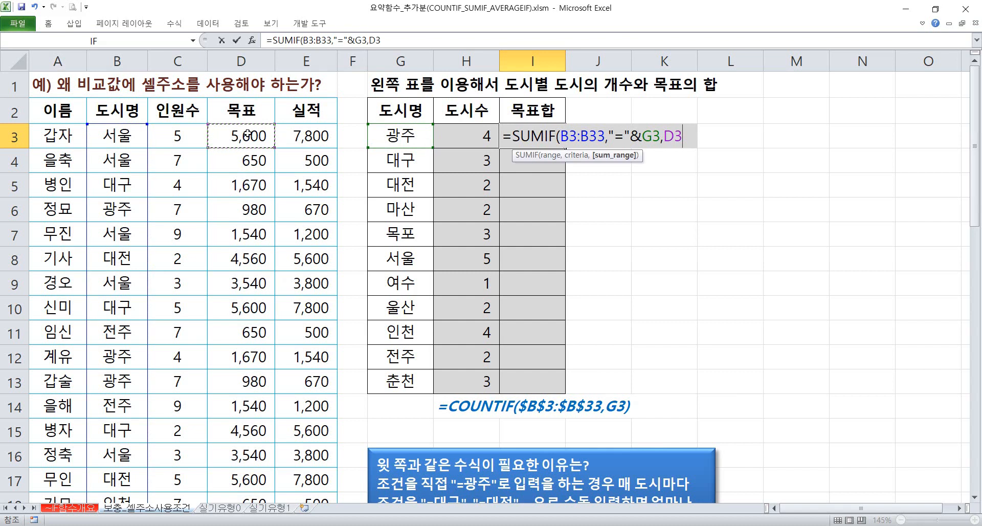
pyautogui.moveTo(241, 133); pyautogui.dragTo(256, 404)
pyautogui.moveTo(252, 511); pyautogui.dragTo(251, 453)
pyautogui.scroll(6, 406, 379)
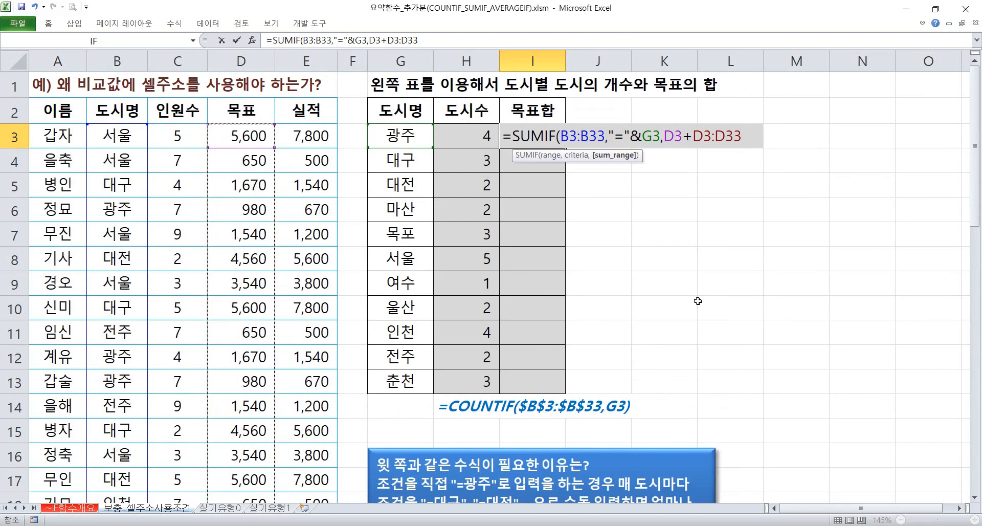
pyautogui.moveTo(692, 136); pyautogui.dragTo(663, 136)
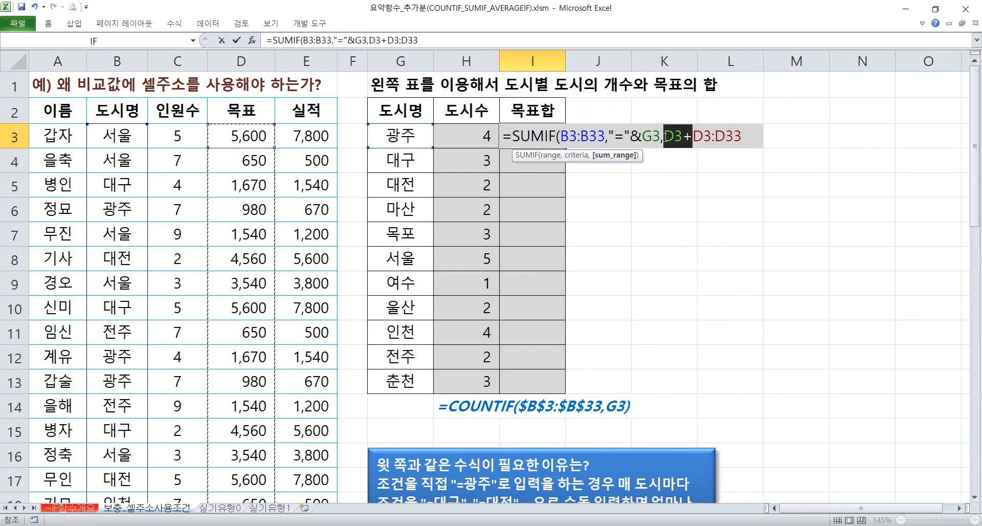
pyautogui.press('BackSpace')
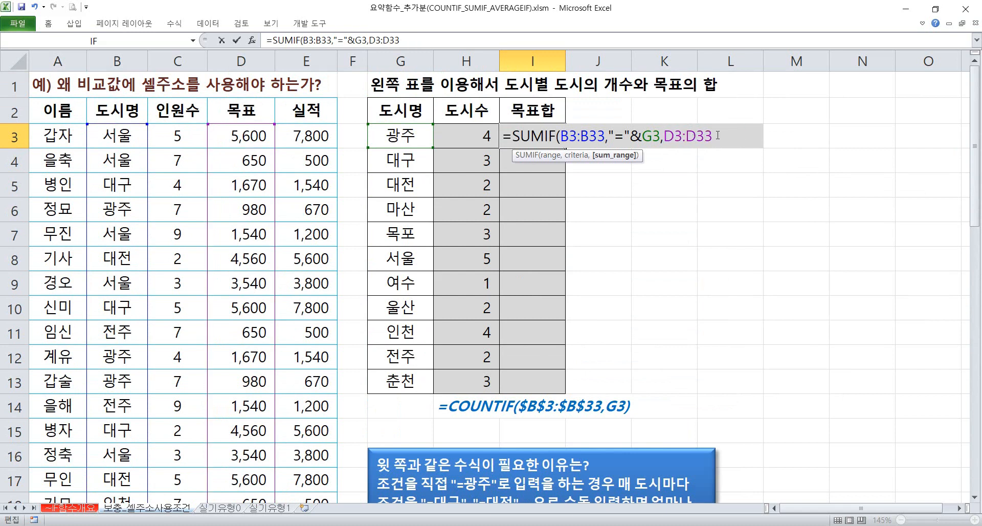
pyautogui.write(')')
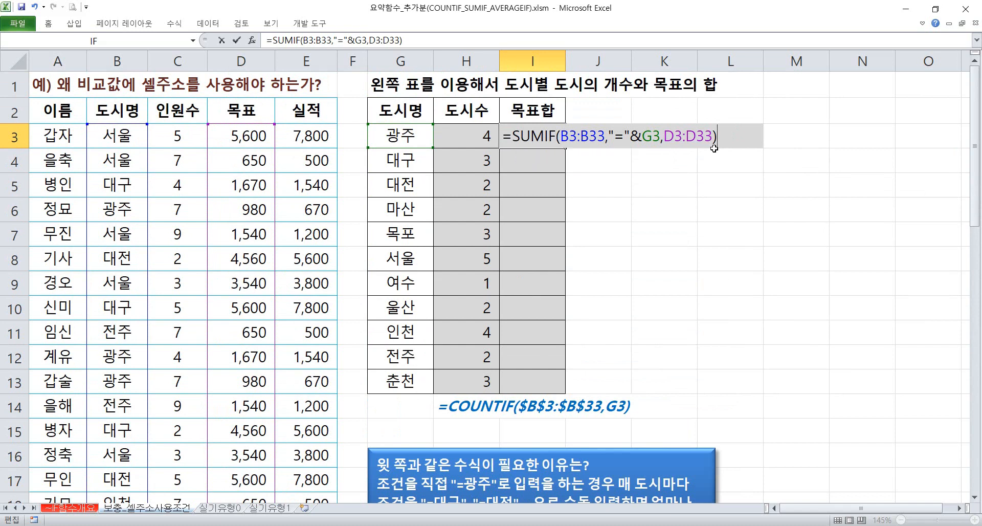
# Make the B3:B33 and D3:D33 ranges absolute in the I3 SUMIF formula and fill it down to I13
pyautogui.moveTo(569, 135); pyautogui.dragTo(592, 136)
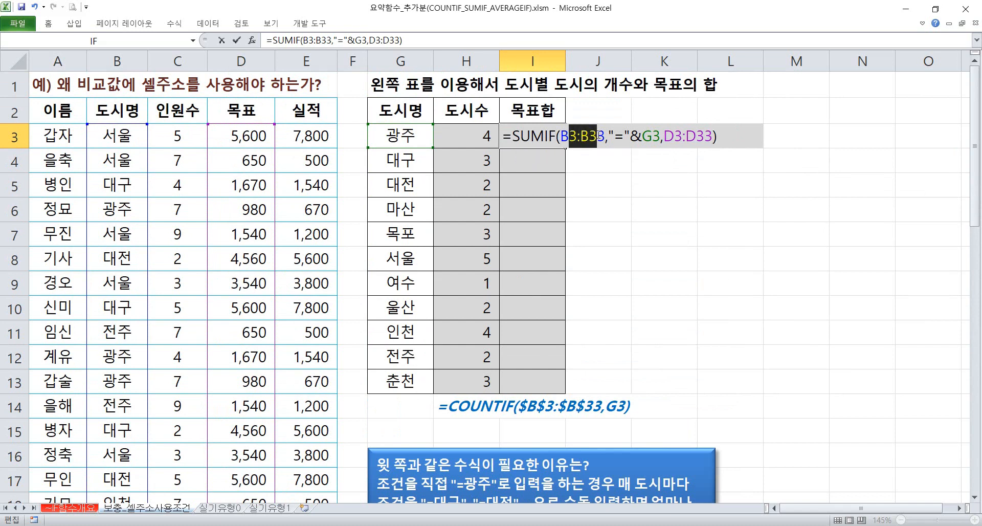
pyautogui.press('F4')
pyautogui.moveTo(696, 136); pyautogui.dragTo(744, 136)
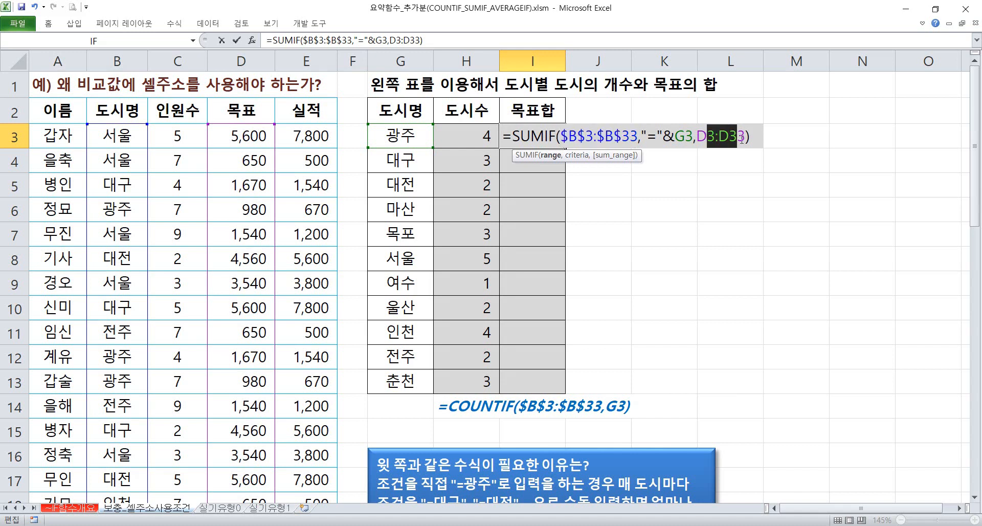
pyautogui.press('F4')
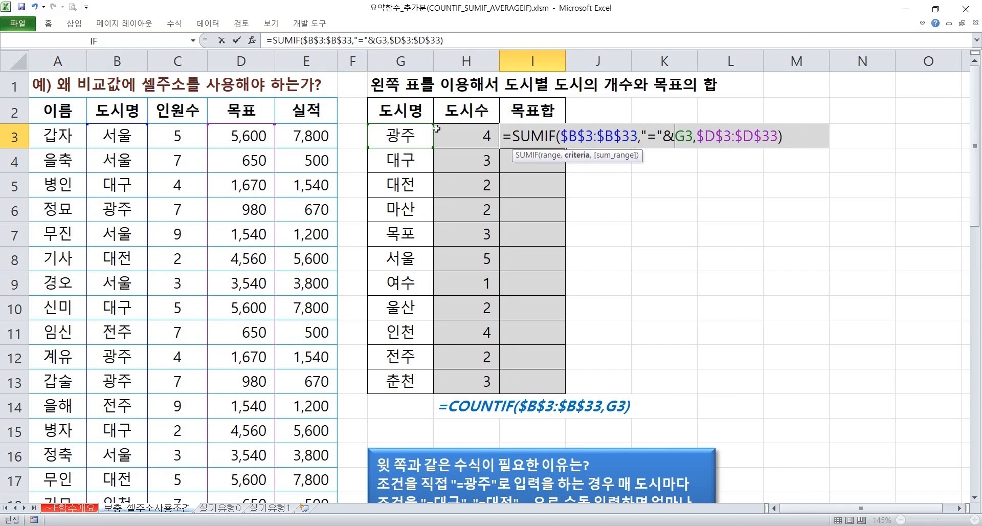
pyautogui.press('Return')
pyautogui.click(553, 137)
pyautogui.moveTo(565, 147); pyautogui.dragTo(549, 384)
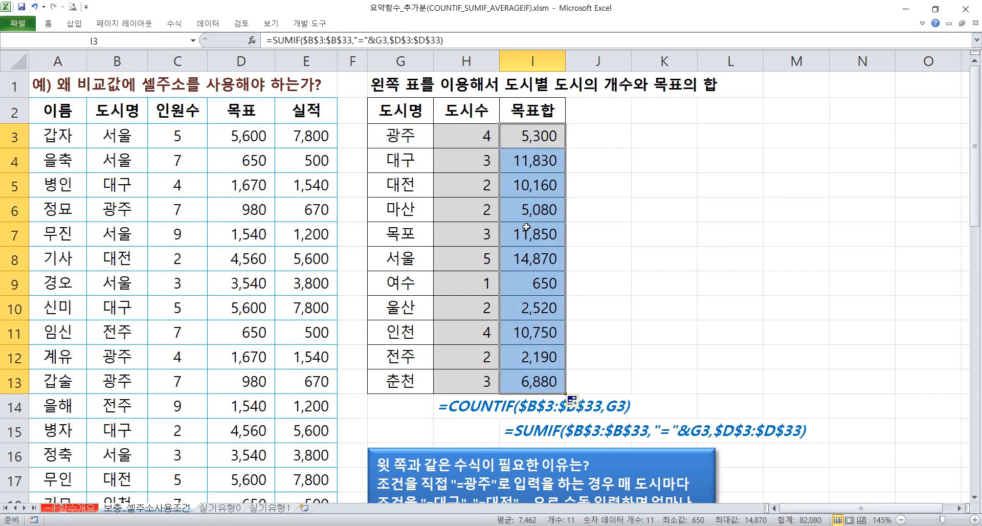
# Review the formula results in H3:I13 and the explanatory note below the city table
pyautogui.moveTo(470, 143); pyautogui.dragTo(523, 375)
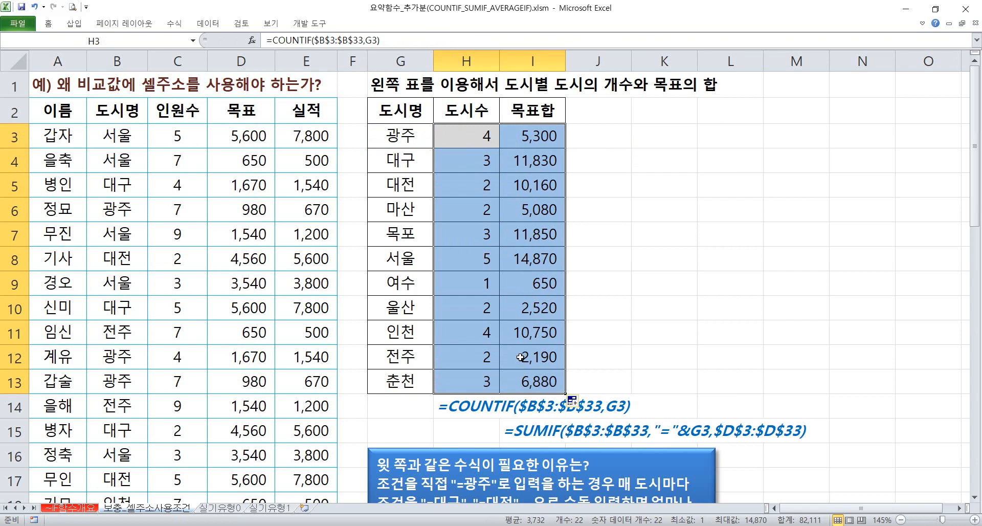
pyautogui.click(485, 136)
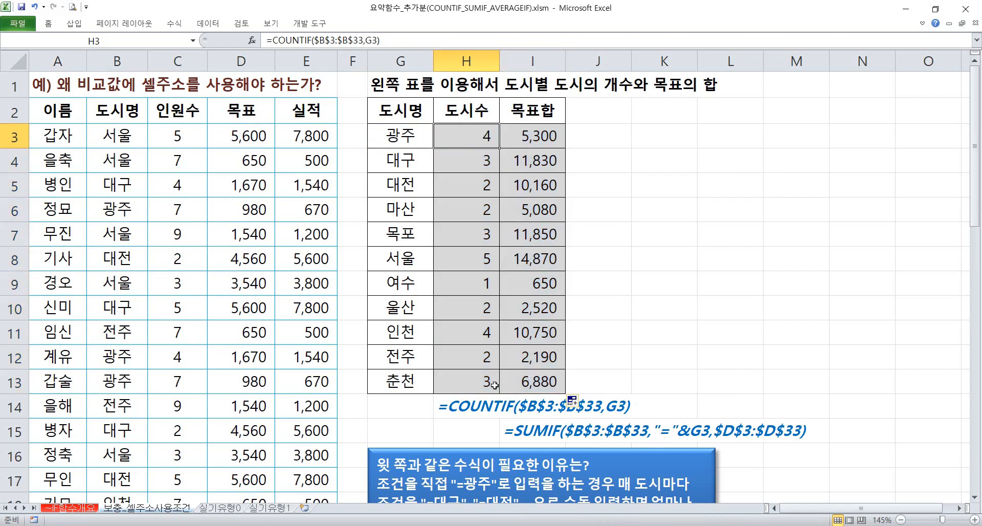
pyautogui.scroll(-1, 457, 316)
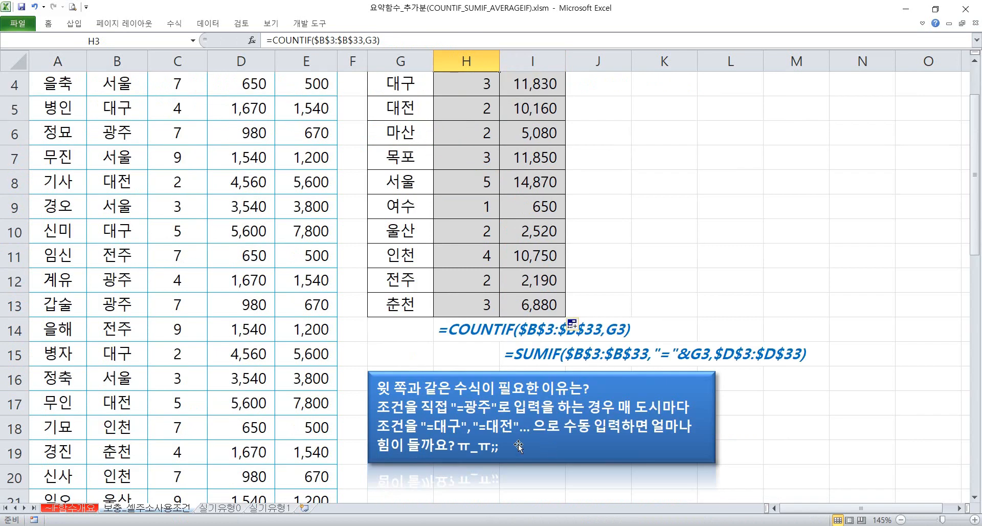
pyautogui.scroll(1, 440, 304)
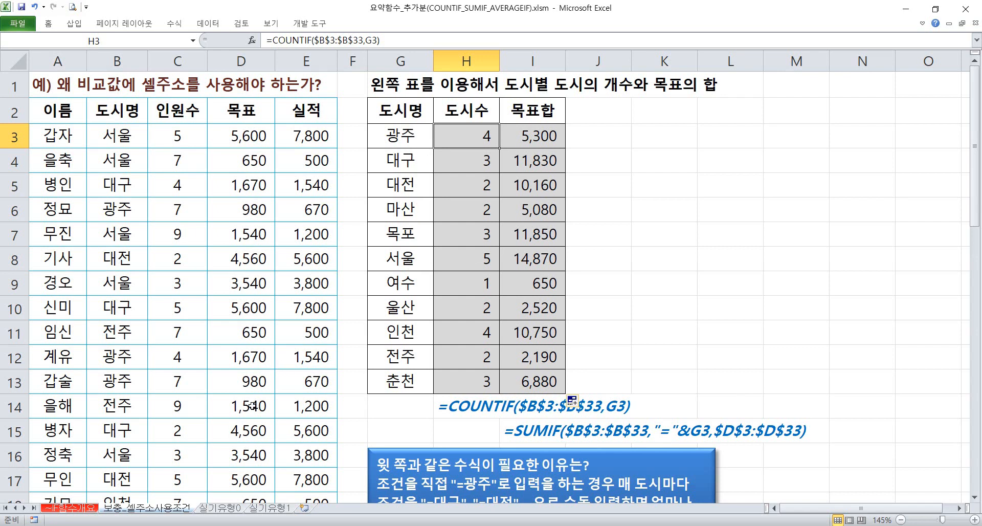
# Open the 실기유형0 sheet and examine the [표2] task's two conditions and the functions it requires
pyautogui.click(219, 508)
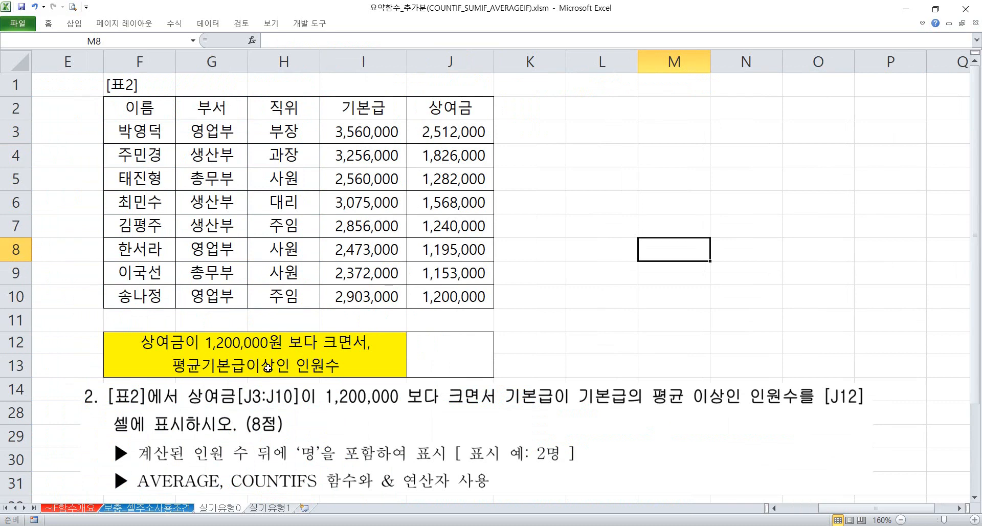
pyautogui.click(518, 413)
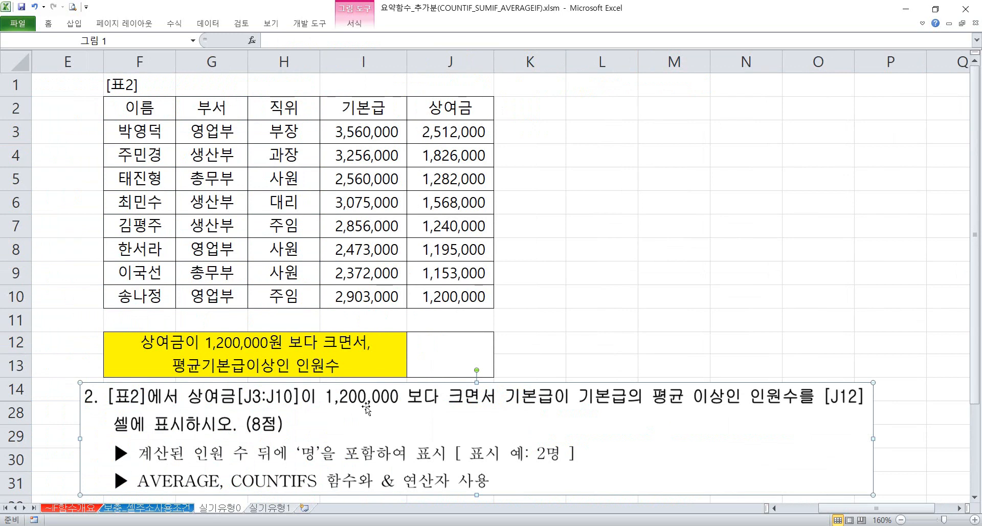
pyautogui.moveTo(186, 382)
pyautogui.mouseDown()
pyautogui.moveTo(287, 412)
pyautogui.moveTo(497, 412)
pyautogui.mouseUp()
pyautogui.moveTo(505, 379)
pyautogui.mouseDown()
pyautogui.moveTo(522, 393)
pyautogui.moveTo(616, 412)
pyautogui.moveTo(798, 413)
pyautogui.moveTo(730, 412)
pyautogui.mouseUp()
pyautogui.moveTo(227, 465)
pyautogui.mouseDown()
pyautogui.moveTo(276, 493)
pyautogui.moveTo(328, 497)
pyautogui.mouseUp()
pyautogui.moveTo(446, 417)
pyautogui.mouseDown()
pyautogui.moveTo(493, 437)
pyautogui.moveTo(538, 418)
pyautogui.mouseUp()
pyautogui.moveTo(134, 468)
pyautogui.mouseDown()
pyautogui.moveTo(150, 486)
pyautogui.moveTo(228, 498)
pyautogui.mouseUp()
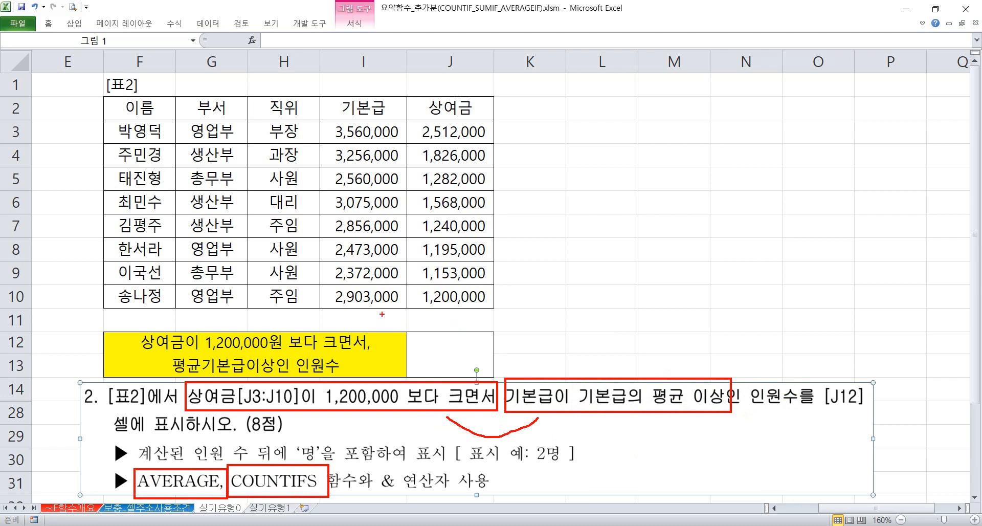
pyautogui.moveTo(358, 318); pyautogui.dragTo(385, 332)
pyautogui.click(640, 225)
pyautogui.click(585, 233)
# Start a COUNTIFS formula in the result cell J12
pyautogui.click(463, 338)
pyautogui.write('=채ㅕㅜ샤')
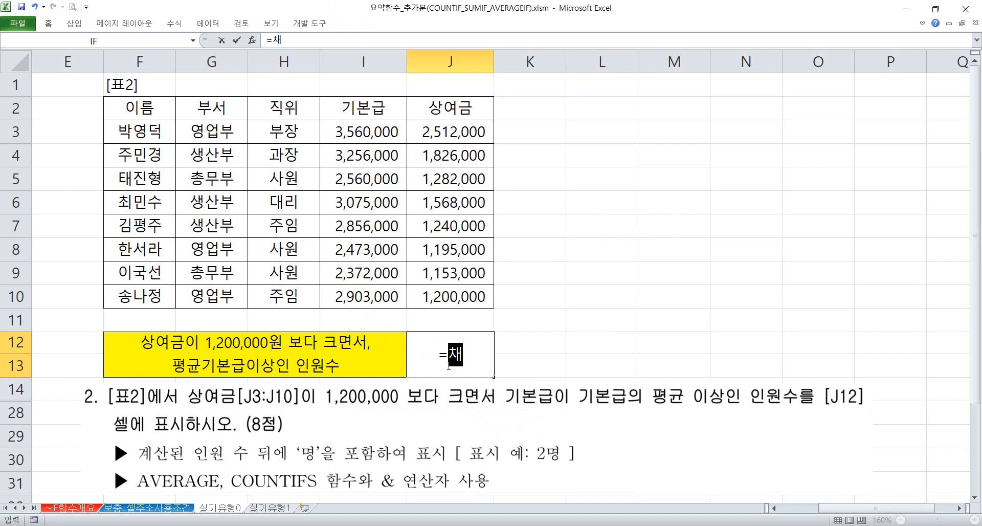
pyautogui.press('BackSpace')
pyautogui.press('BackSpace')
pyautogui.press('BackSpace')
pyautogui.press('BackSpace')
pyautogui.press('BackSpace')
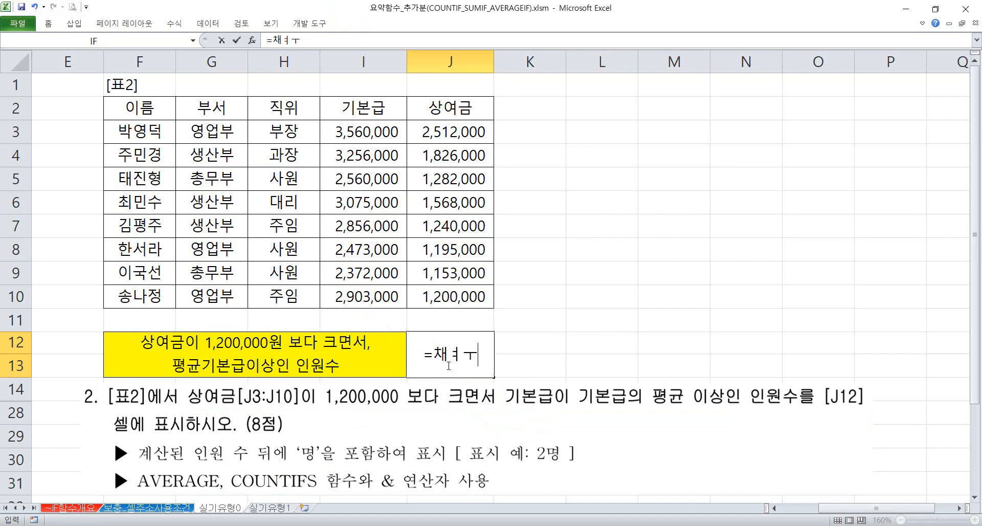
pyautogui.write('cou')
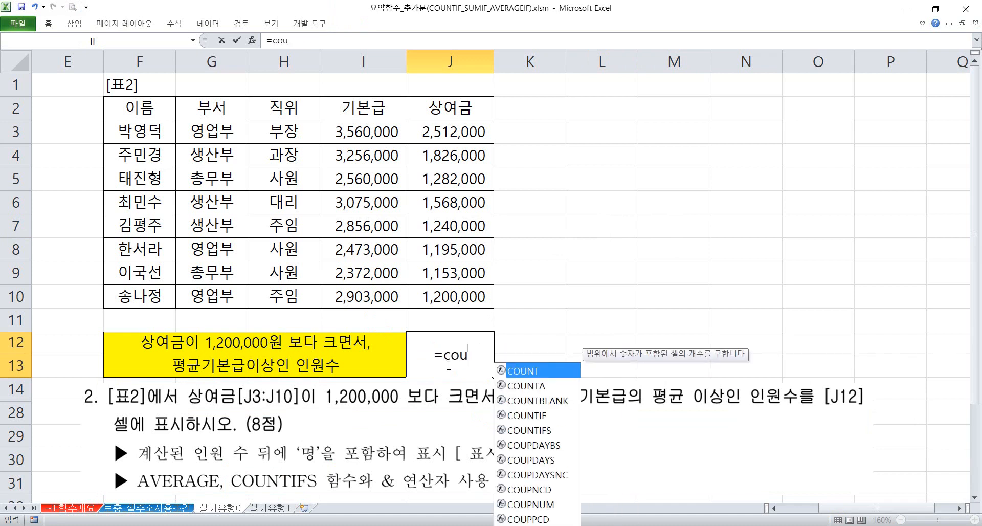
pyautogui.write('ntifs')
pyautogui.press('Tab')
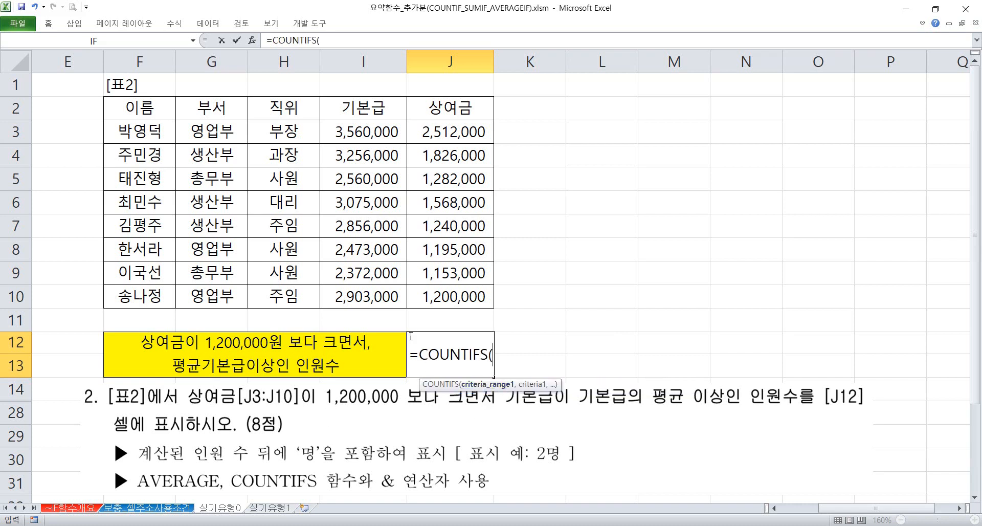
# Set the bonuses in J3:J10 as the first criteria range of the COUNTIFS formula with the criterion ">1200000"
pyautogui.moveTo(420, 130); pyautogui.dragTo(428, 297)
pyautogui.write(',">')
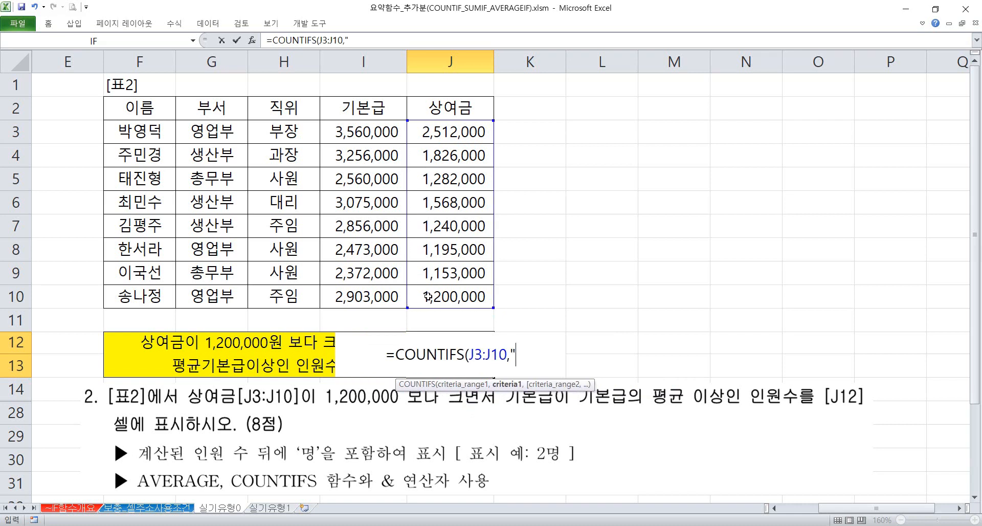
pyautogui.write('120')
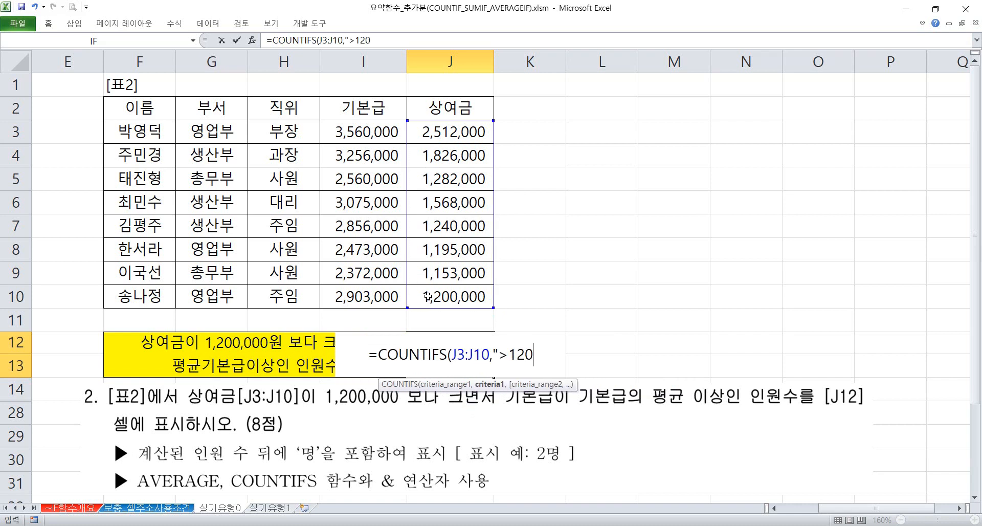
pyautogui.write('0000",')
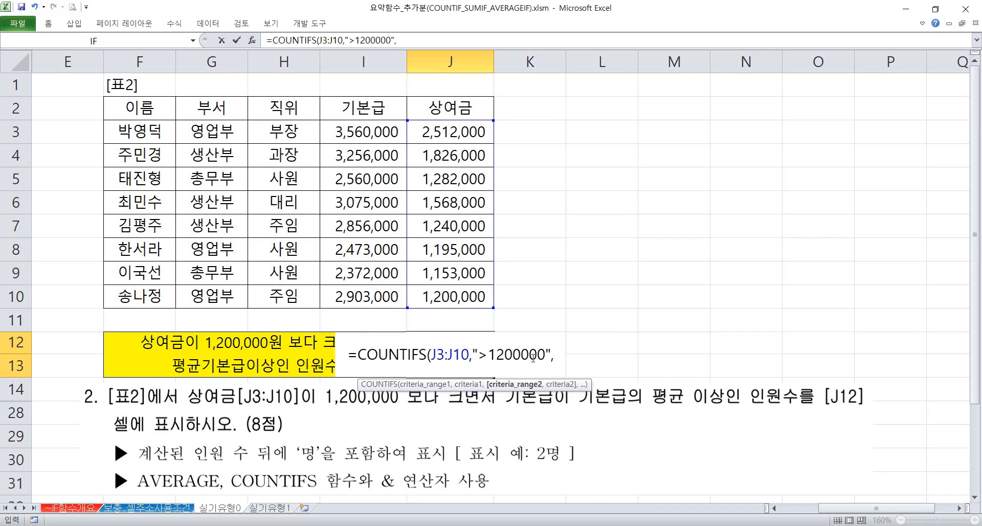
# Set the base salaries in I3:I10 as the second criteria range and start its quoted criterion with >=
pyautogui.moveTo(365, 139); pyautogui.dragTo(364, 296)
pyautogui.write(',')
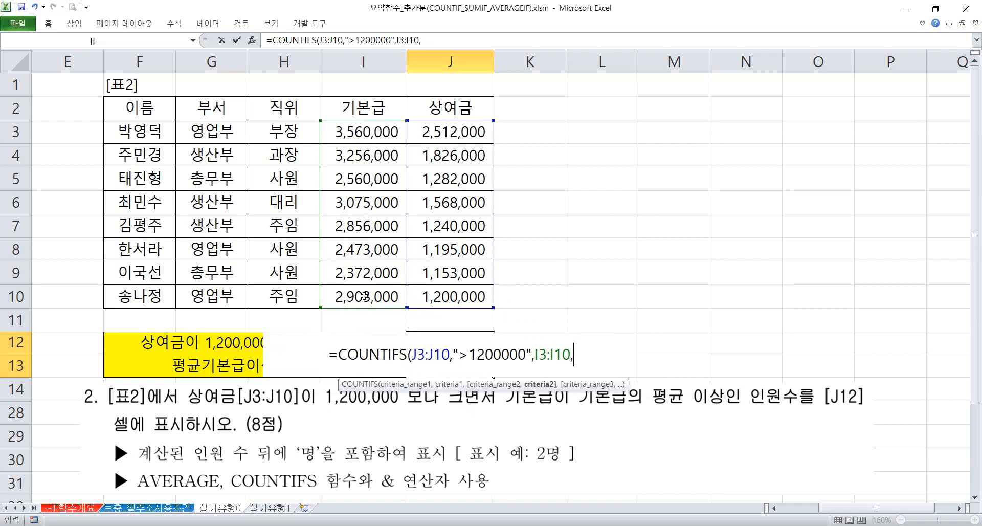
pyautogui.write('">="')
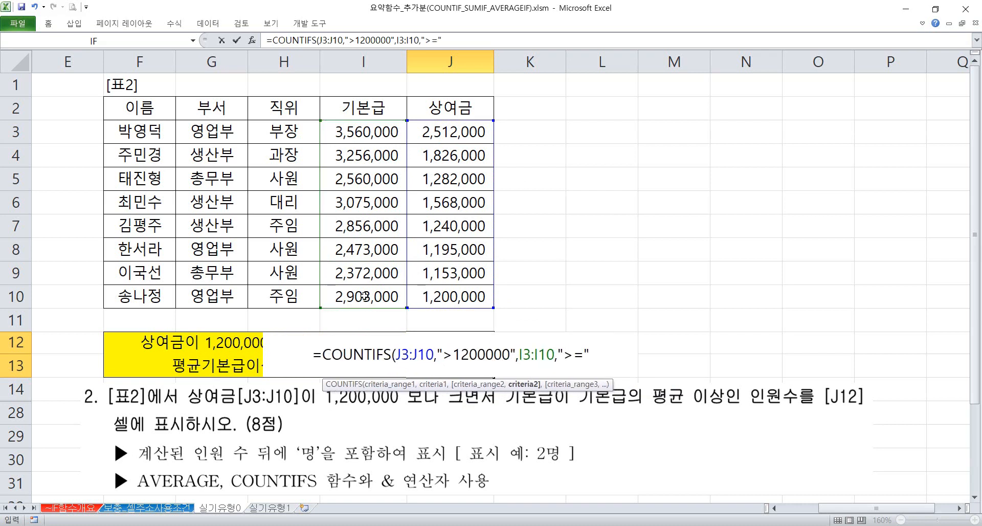
pyautogui.write('&aver')
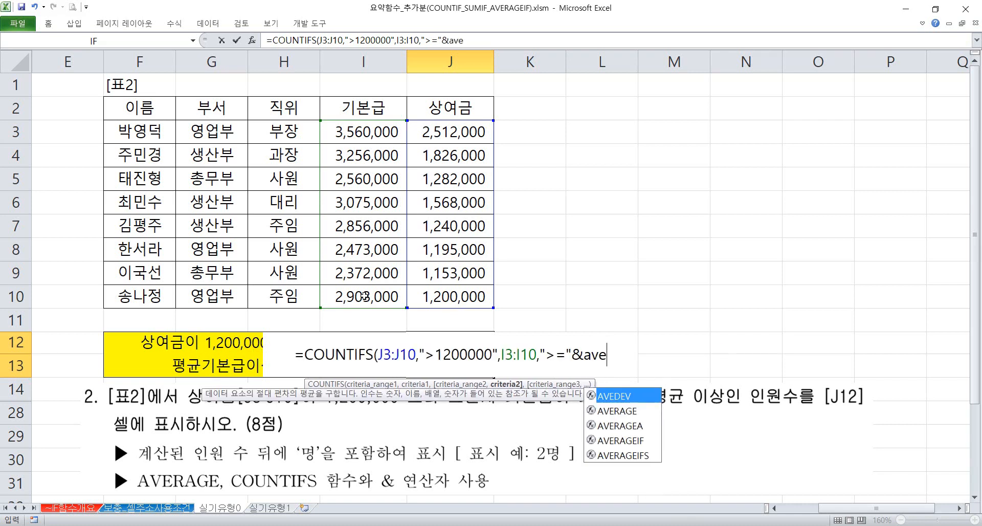
pyautogui.press('BackSpace')
pyautogui.press('BackSpace')
pyautogui.press('BackSpace')
pyautogui.press('BackSpace')
pyautogui.press('BackSpace')
pyautogui.press('BackSpace')
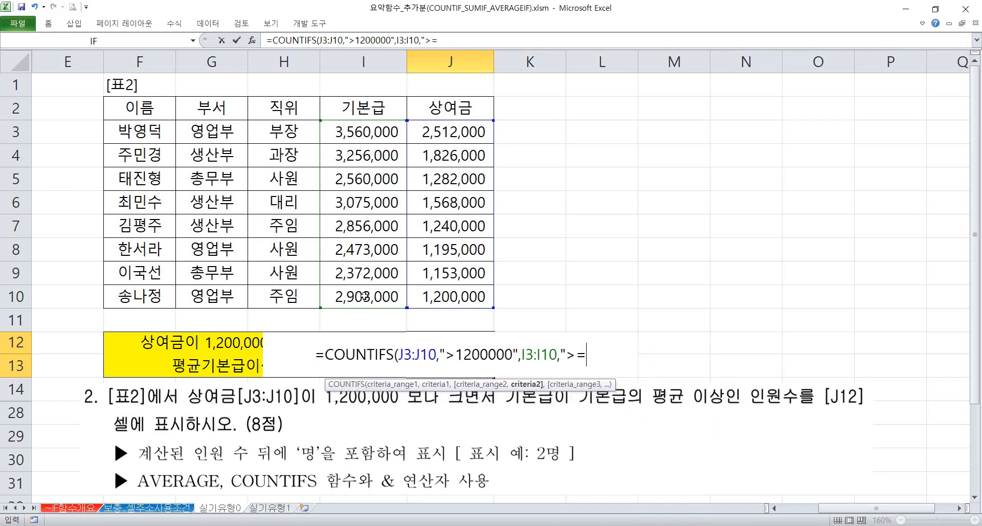
# Put average(I3:I10) inside the quotation marks of the second criterion, directly after >=
pyautogui.write('aver')
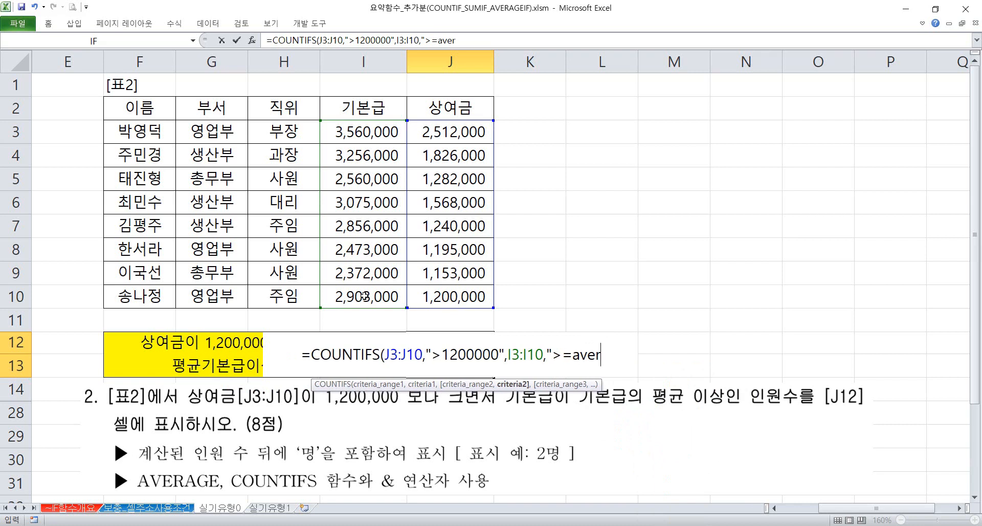
pyautogui.write('age(')
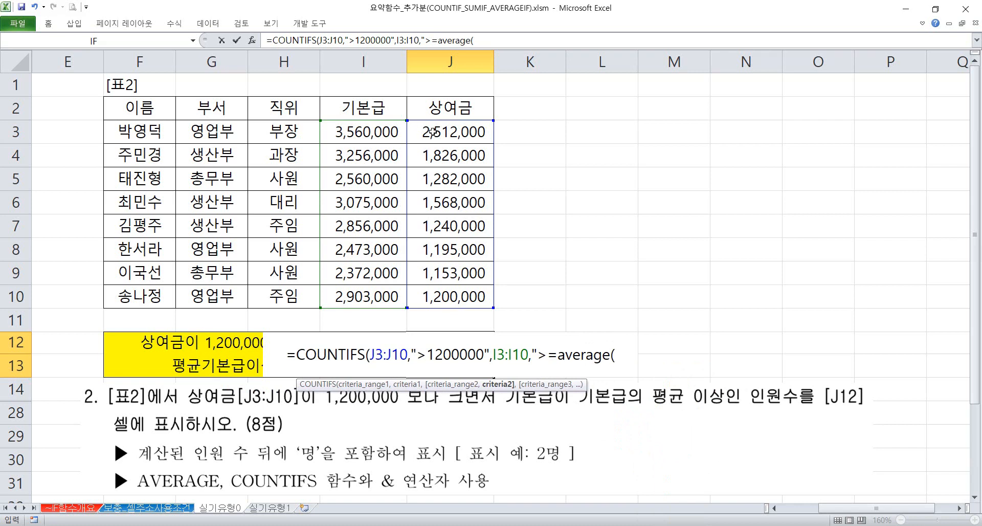
pyautogui.moveTo(393, 133); pyautogui.dragTo(372, 297)
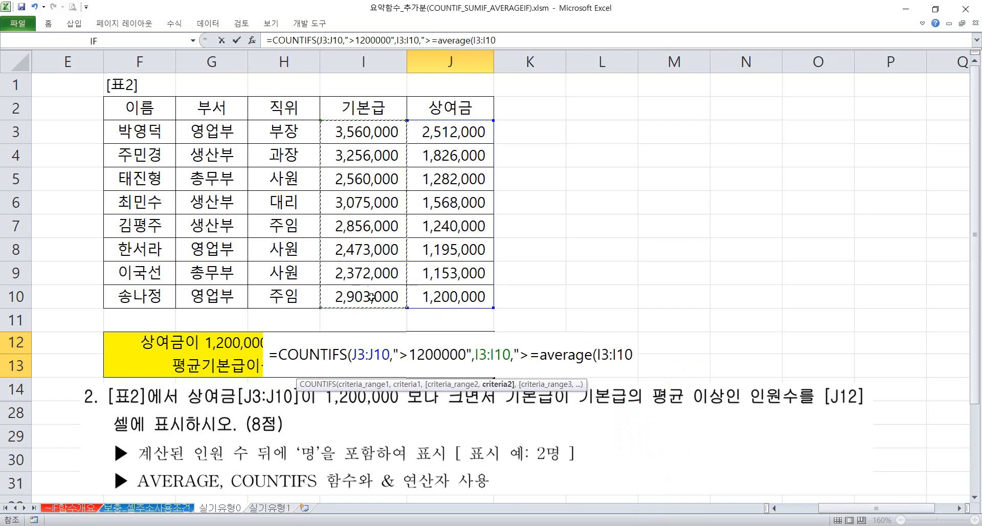
pyautogui.write(')")&"명"')
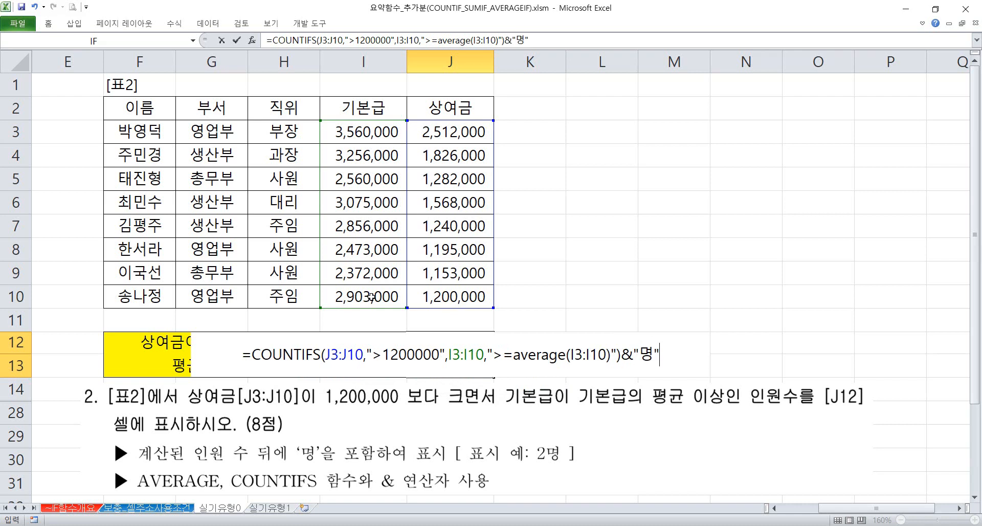
# Close the COUNTIFS function, append &"명" and enter the formula in J12
pyautogui.press('Return')
pyautogui.press('Up')
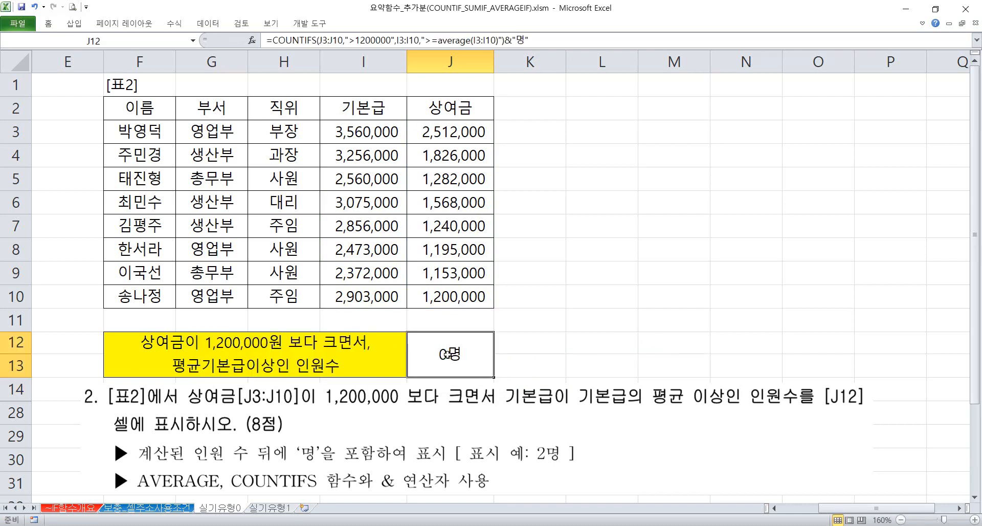
# Copy average(I3:I10) from the J12 formula and replace the base salary in I4 with it as text
pyautogui.doubleClick(448, 354)
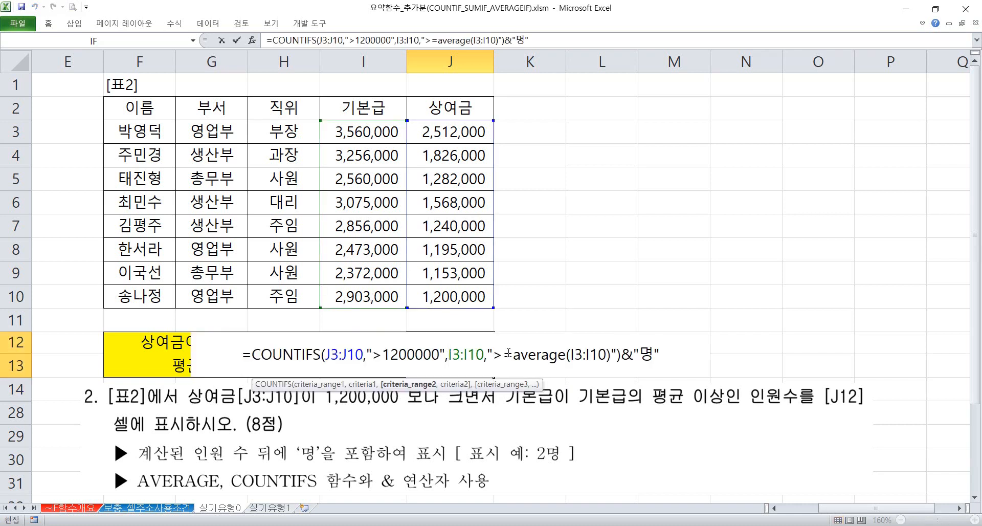
pyautogui.moveTo(517, 353); pyautogui.dragTo(613, 359)
pyautogui.hotkey('ctrl', 'c')
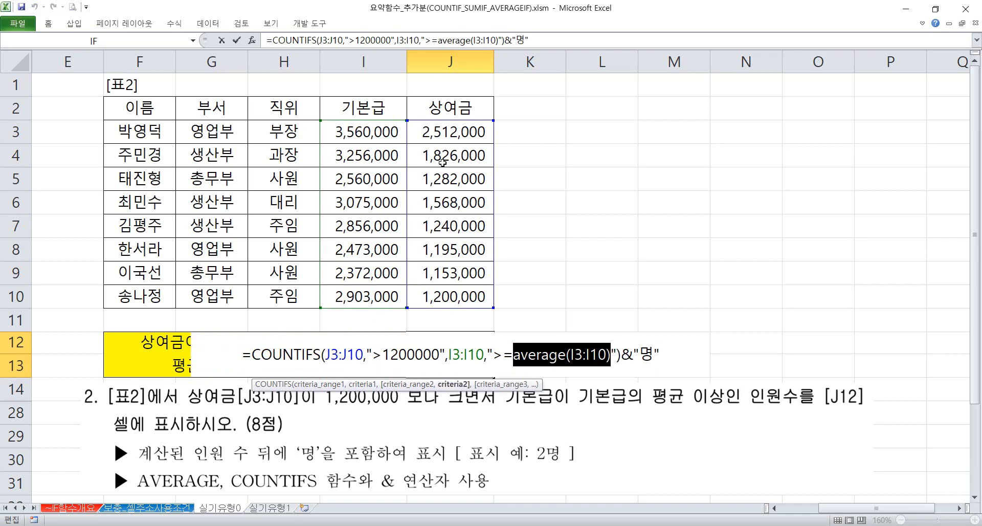
pyautogui.press('Escape')
pyautogui.doubleClick(359, 155)
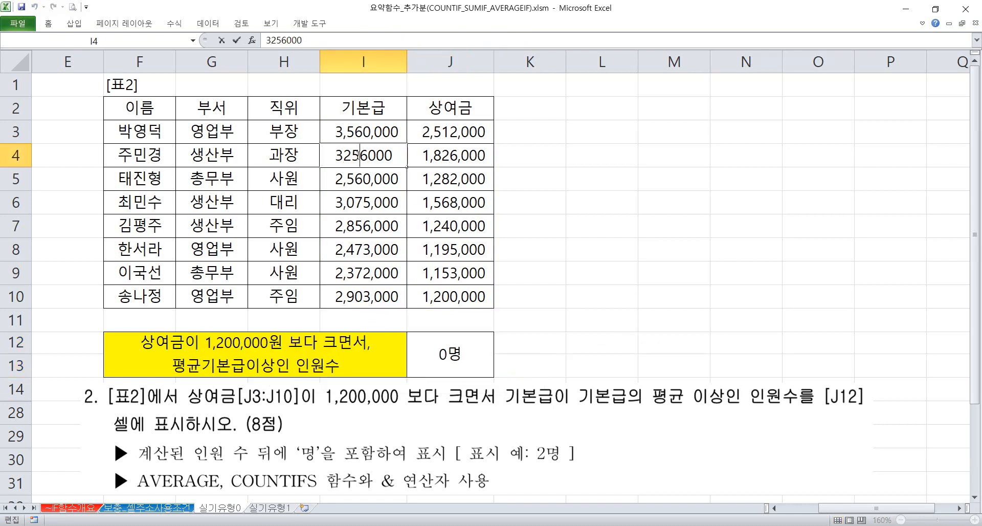
pyautogui.moveTo(336, 156); pyautogui.dragTo(406, 157)
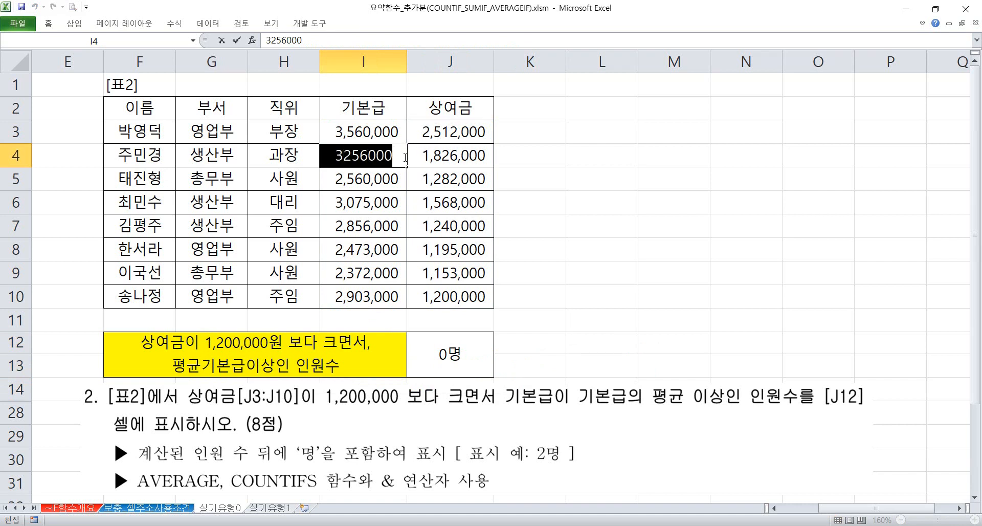
pyautogui.hotkey('ctrl', 'v')
pyautogui.press('Return')
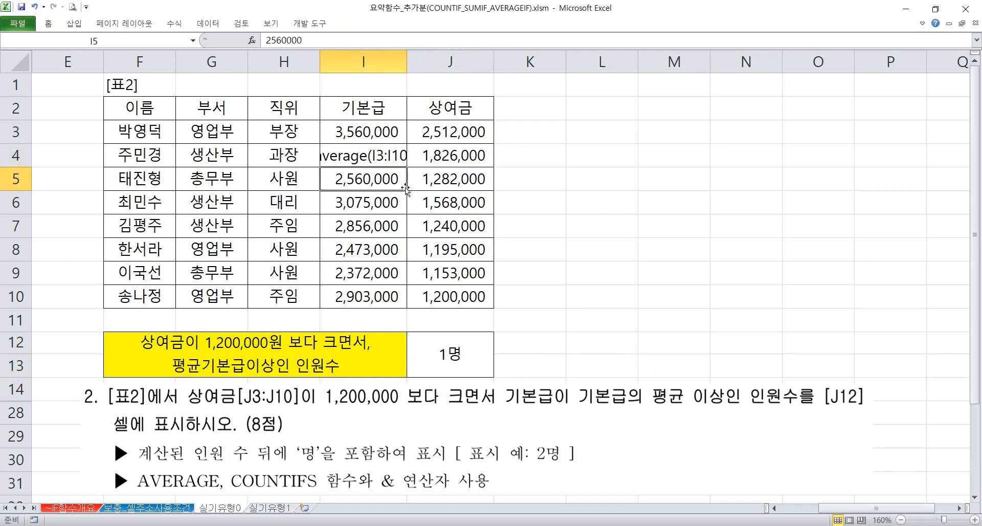
# Compare the second criterion in the J12 formula with the text in I4
pyautogui.doubleClick(450, 339)
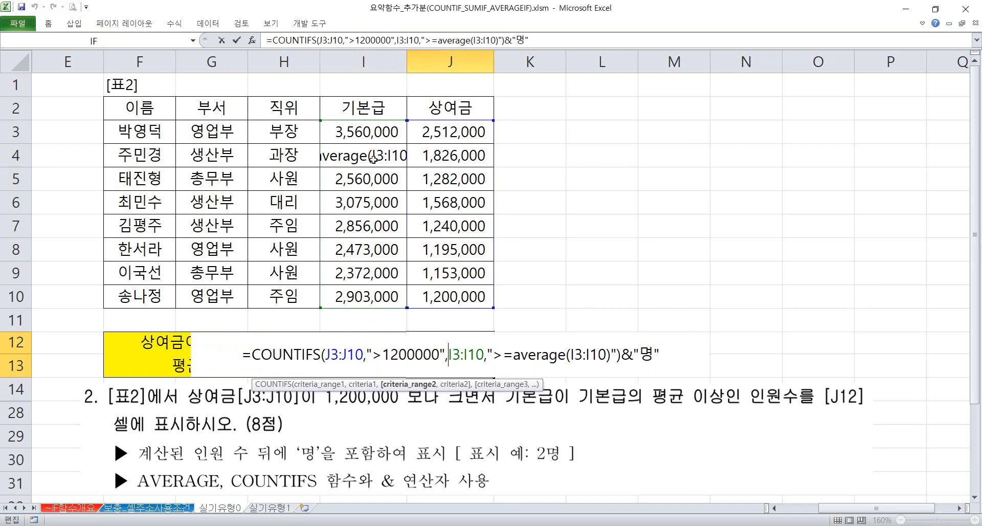
pyautogui.press('Escape')
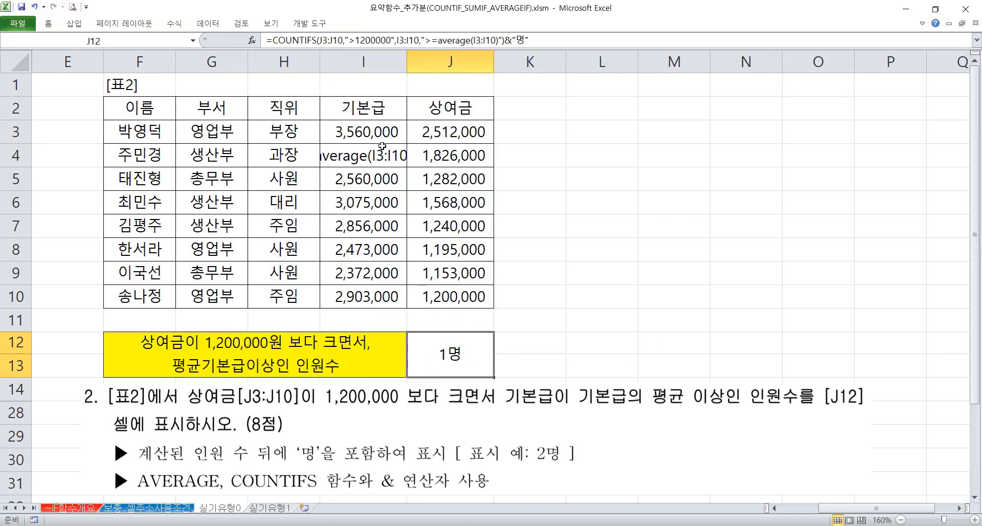
pyautogui.doubleClick(377, 156)
pyautogui.click(460, 353)
pyautogui.doubleClick(460, 354)
pyautogui.click(514, 354)
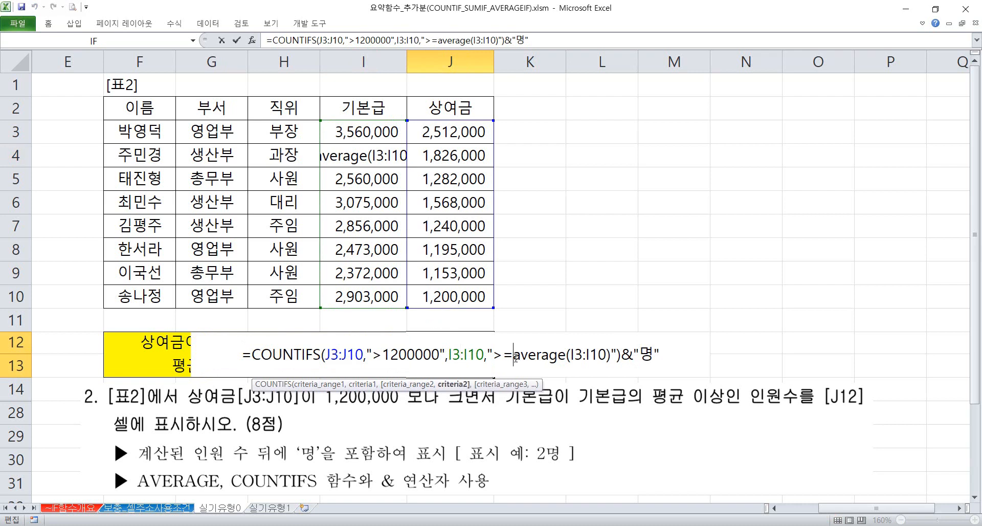
pyautogui.write('"')
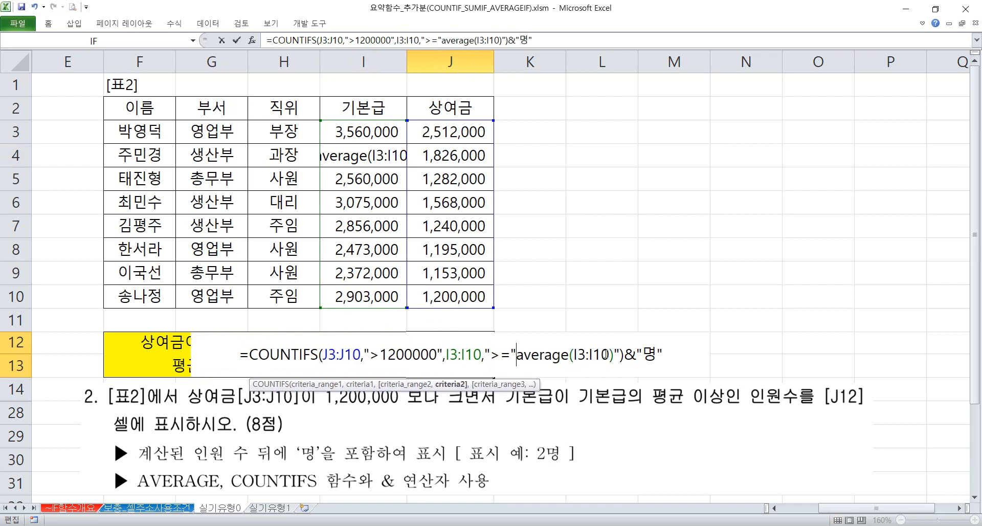
pyautogui.press('Delete')
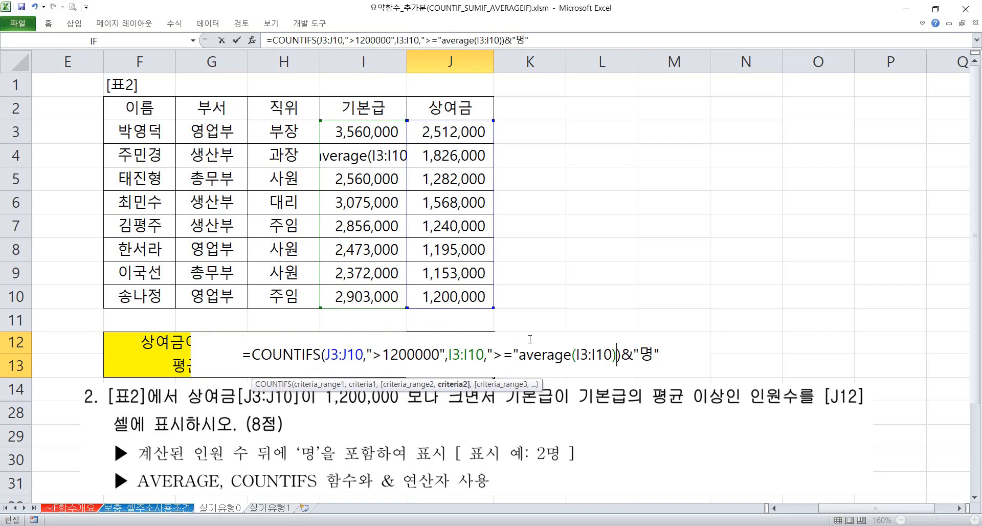
pyautogui.press('Escape')
# Undo the text replacement in I4, and rewrite the second criterion of the J12 formula as ">=" & AVERAGE(I3:I10)
pyautogui.hotkey('ctrl', 'z')
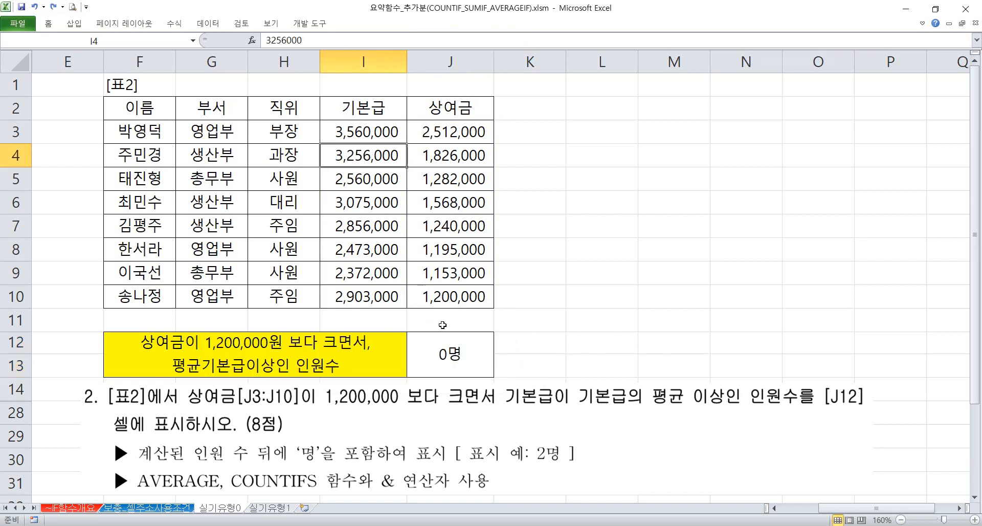
pyautogui.doubleClick(444, 353)
pyautogui.click(516, 370)
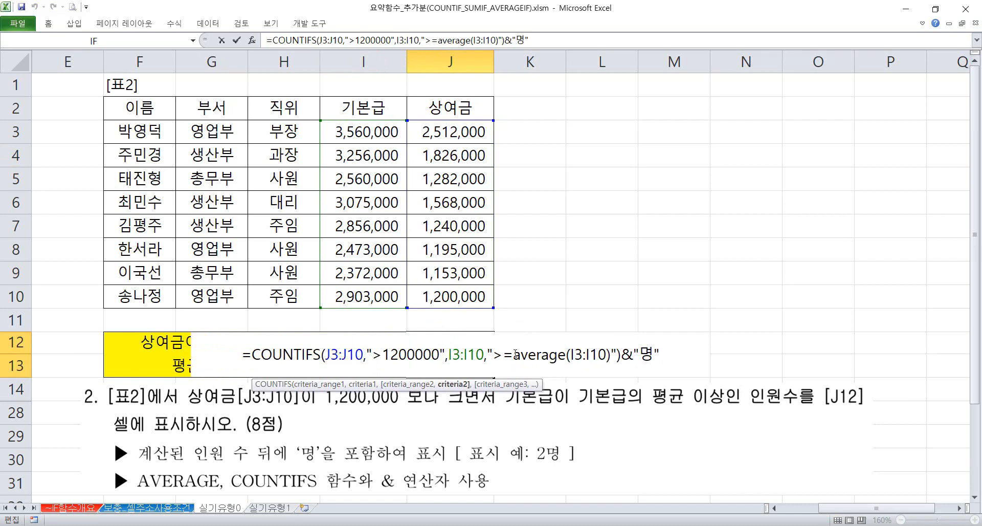
pyautogui.write('" &')
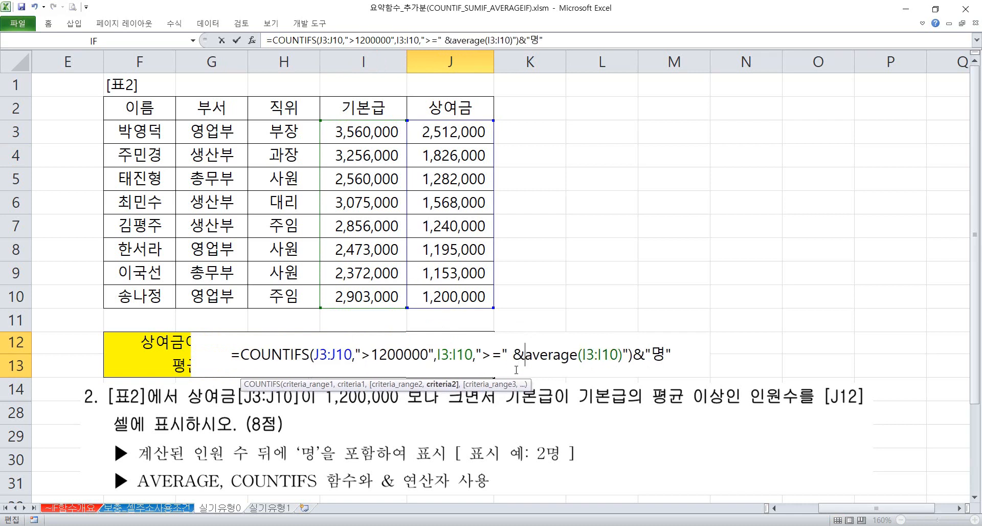
pyautogui.press('Right')
pyautogui.press('Right')
pyautogui.press('Right')
pyautogui.press('Right')
pyautogui.press('Right')
pyautogui.press('Right')
pyautogui.press('Right')
pyautogui.press('Right')
pyautogui.press('Right')
pyautogui.press('Right')
pyautogui.press('Right')
pyautogui.press('Right')
pyautogui.press('Delete')
pyautogui.press('Return')
pyautogui.doubleClick(415, 351)
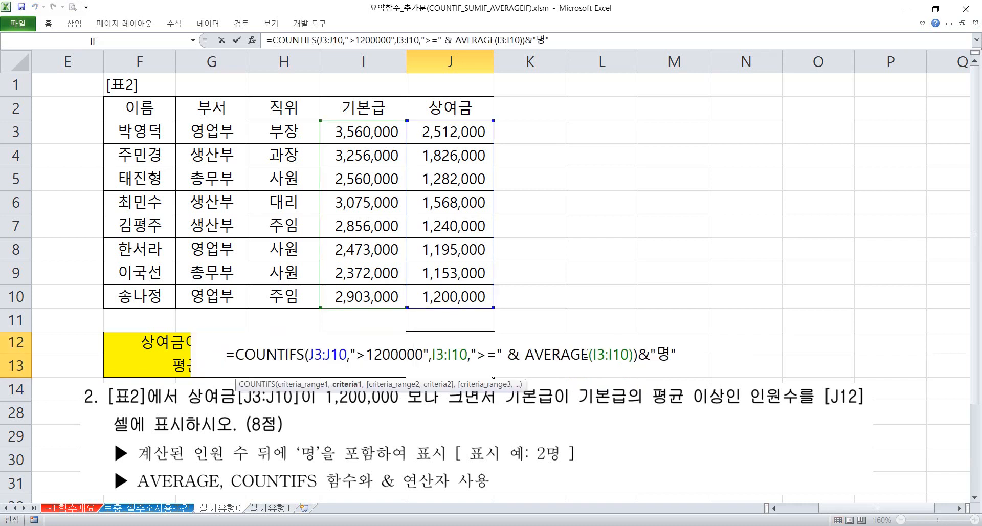
pyautogui.press('Escape')
pyautogui.click(569, 290)
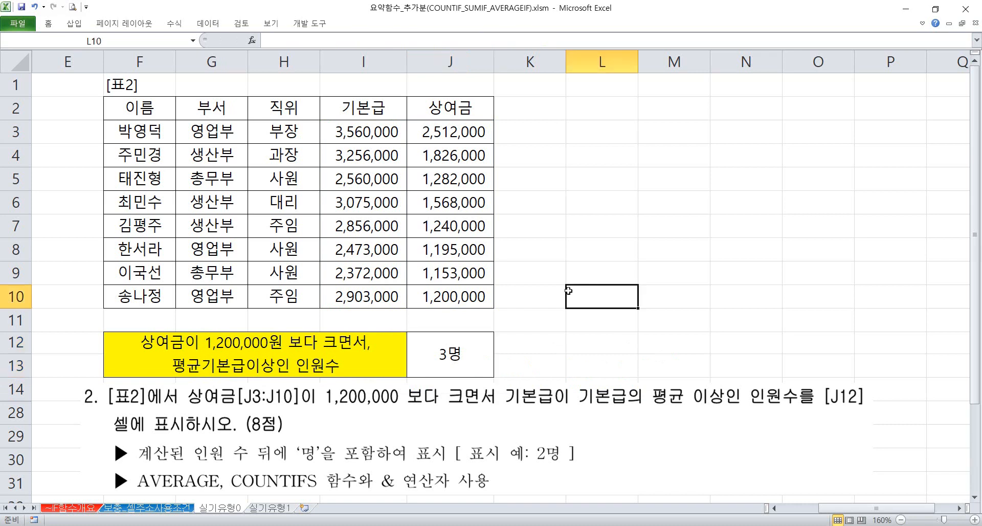
# Open the 실기유형1 sheet at the 실습1 score distribution exercise
pyautogui.click(270, 507)
pyautogui.scroll(4, 338, 283)
pyautogui.click(422, 267)
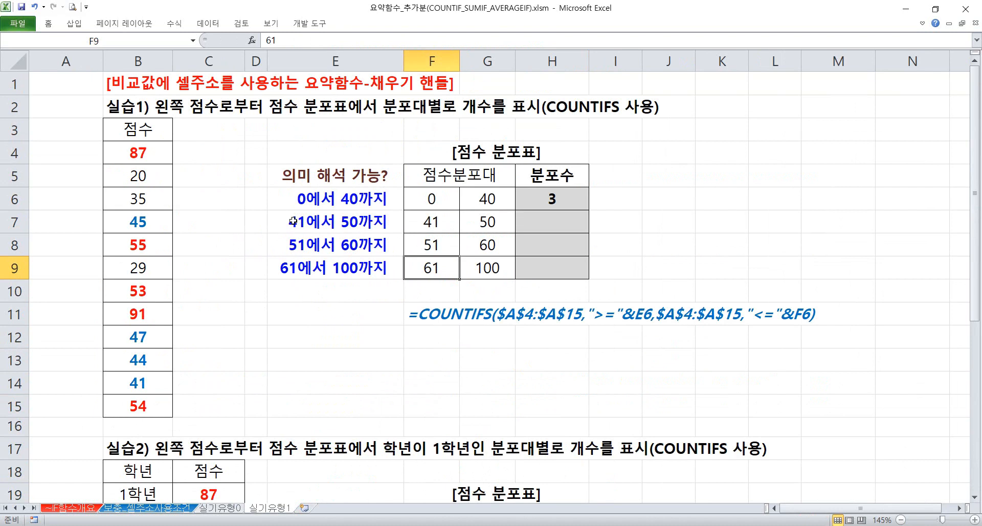
# Examine the scores in B4:B15 and the lower and upper limits of the first score band in F6 and G6
pyautogui.moveTo(140, 149); pyautogui.dragTo(131, 407)
pyautogui.click(436, 207)
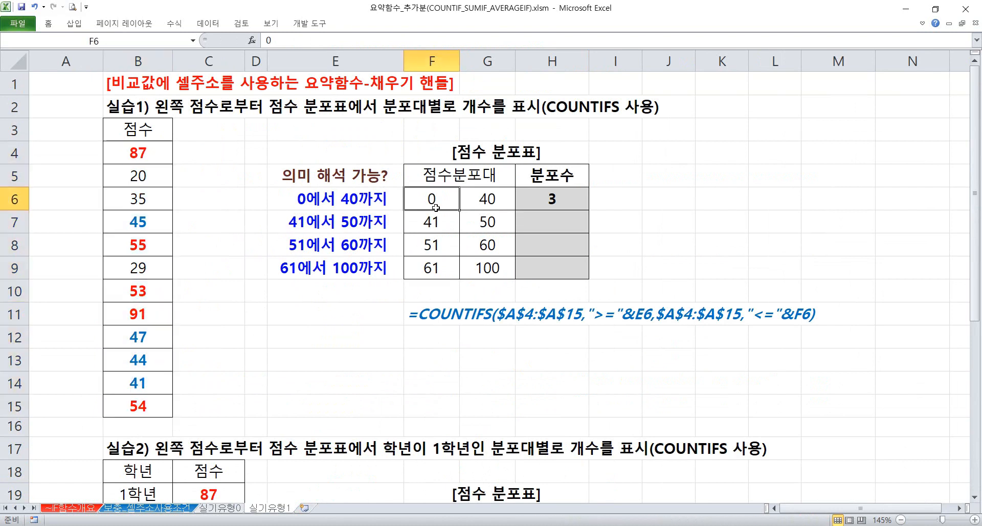
pyautogui.click(326, 201)
pyautogui.click(471, 203)
pyautogui.click(422, 206)
pyautogui.click(477, 205)
pyautogui.click(411, 200)
pyautogui.click(476, 200)
pyautogui.click(419, 204)
pyautogui.click(478, 202)
# Start a COUNTIFS formula in I6 with the absolute range $B$4:$B$15 as the first criteria range
pyautogui.click(623, 200)
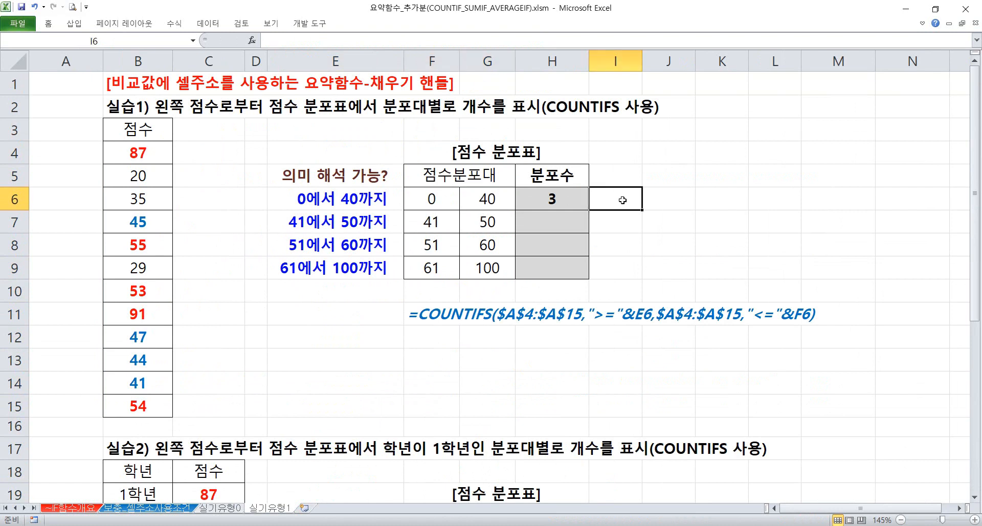
pyautogui.write('=countifs')
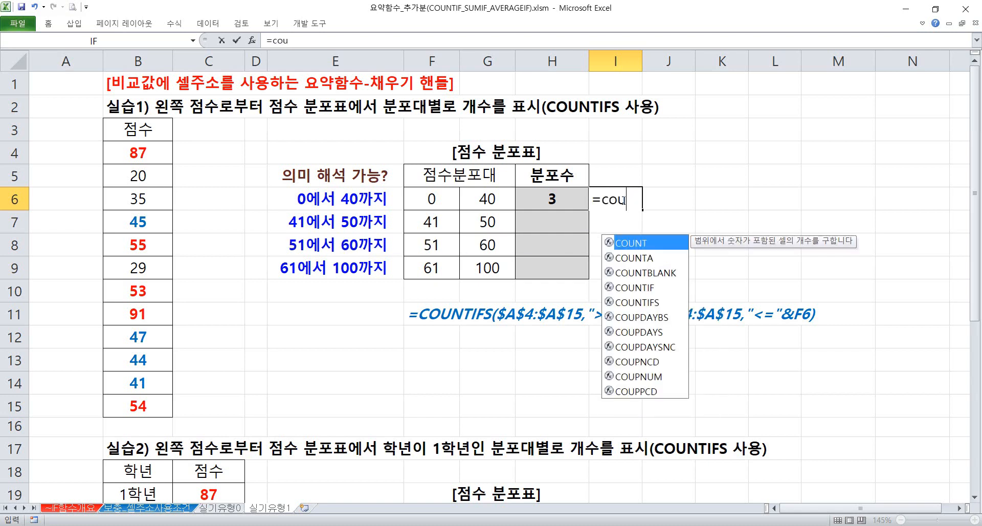
pyautogui.press('Tab')
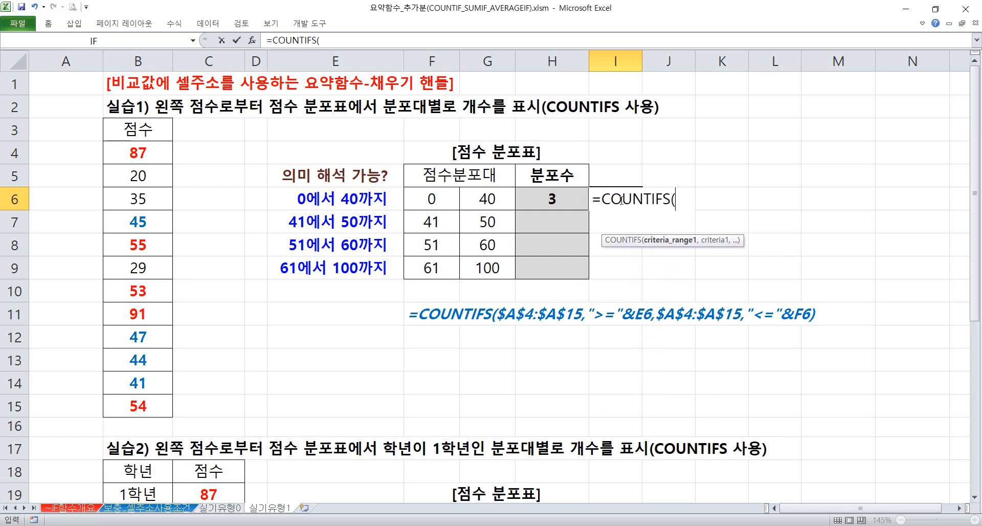
pyautogui.moveTo(156, 152); pyautogui.dragTo(153, 404)
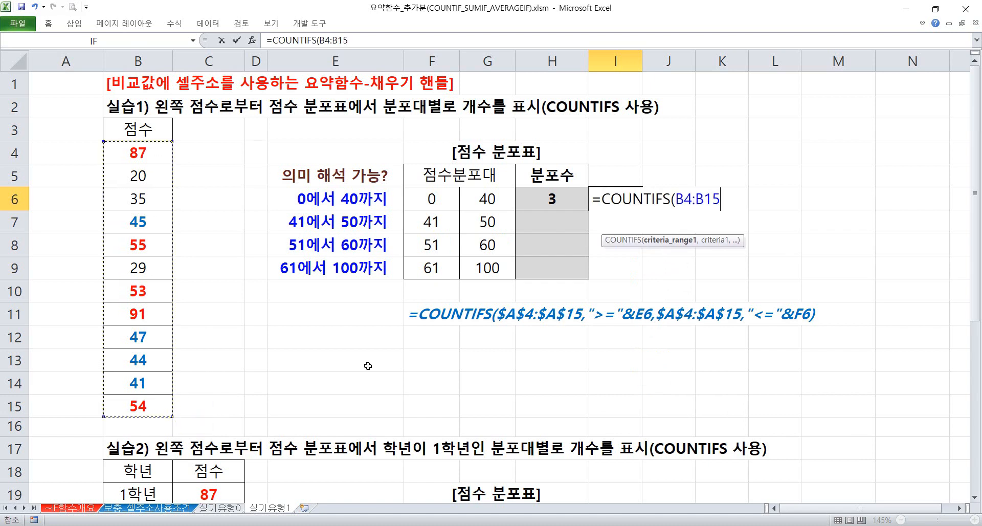
pyautogui.press('F4')
pyautogui.write(',">=')
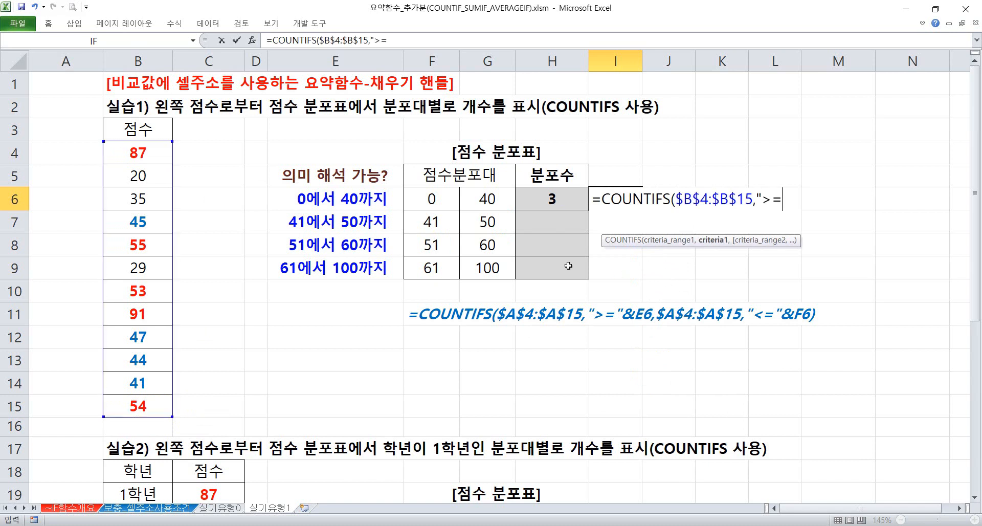
pyautogui.write('0"')
# Write the first criterion of the I6 formula as ">="&F6, joining the operator to the lower limit's cell reference
pyautogui.click(782, 200)
pyautogui.press('Delete')
pyautogui.write('&')
pyautogui.click(434, 199)
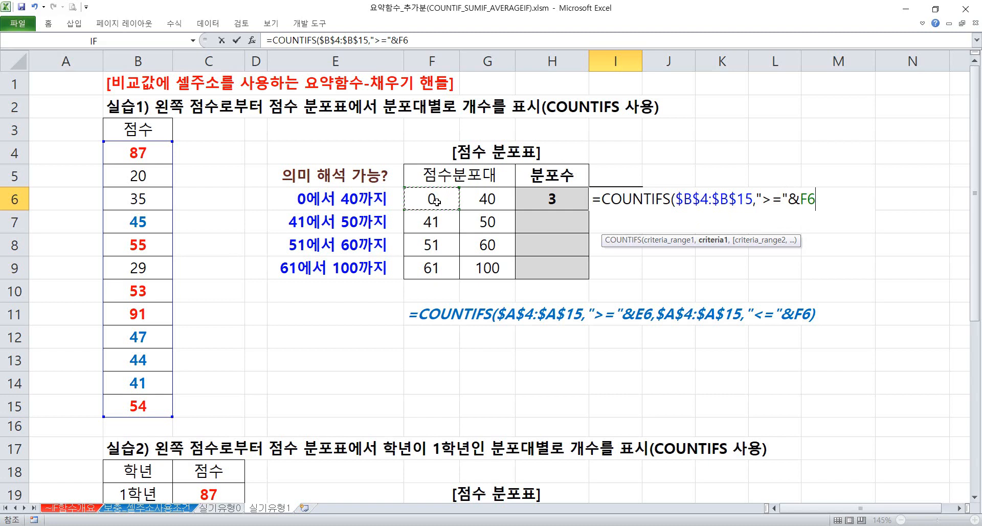
# Add $B$4:$B$15 as the second criteria range with the criterion "<="&G6, and enter the formula in I6
pyautogui.write(',')
pyautogui.moveTo(137, 152); pyautogui.dragTo(139, 401)
pyautogui.press('F4')
pyautogui.write(',')
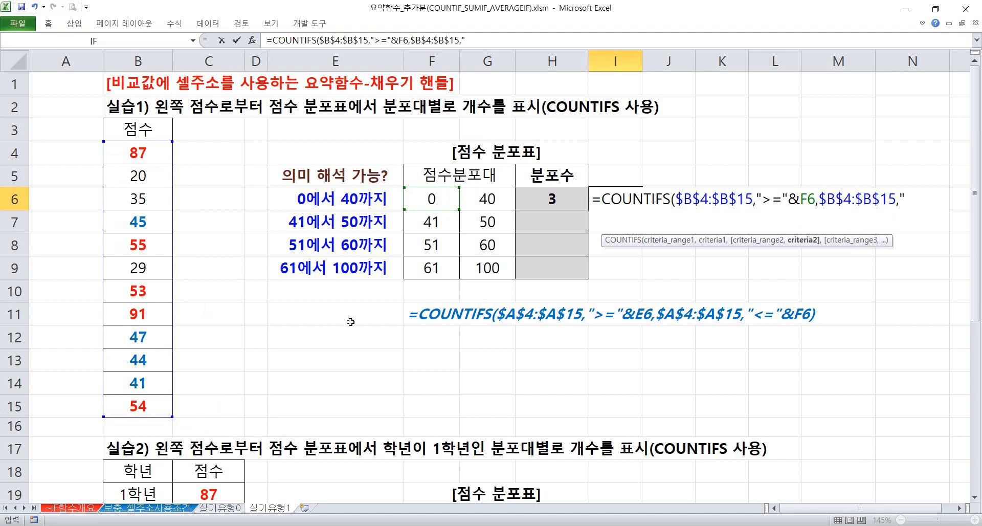
pyautogui.write('"<="&')
pyautogui.click(488, 202)
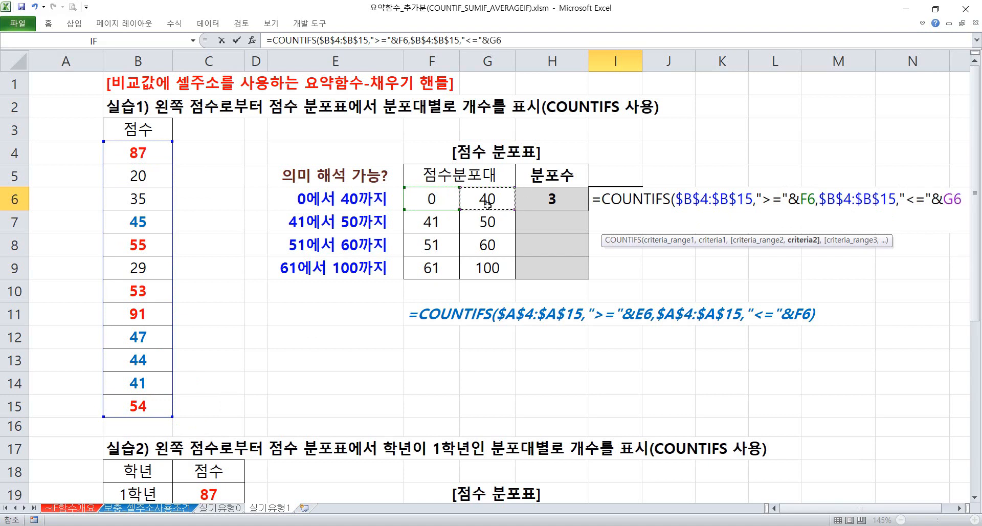
pyautogui.press('Return')
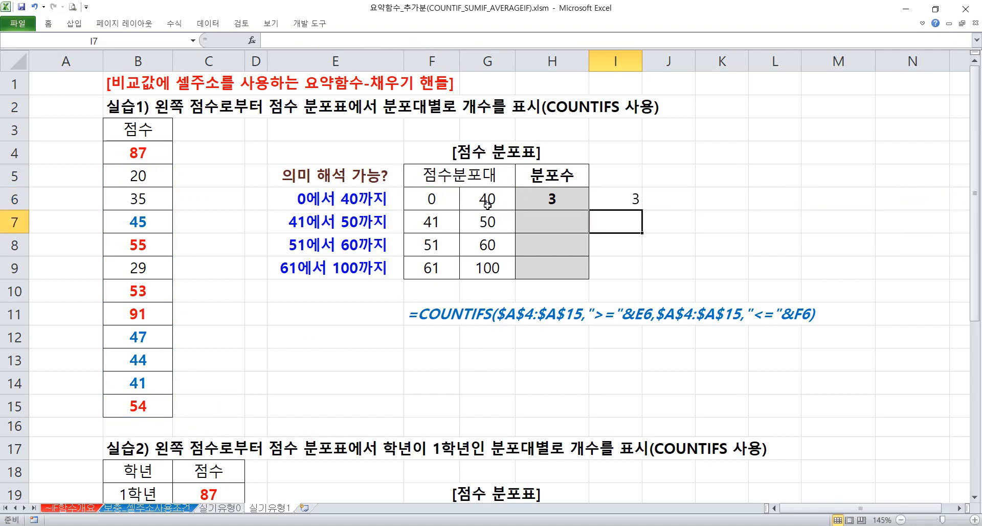
# Fill the I6 formula down to I9 and check the cell references in the copy in I7
pyautogui.click(628, 197)
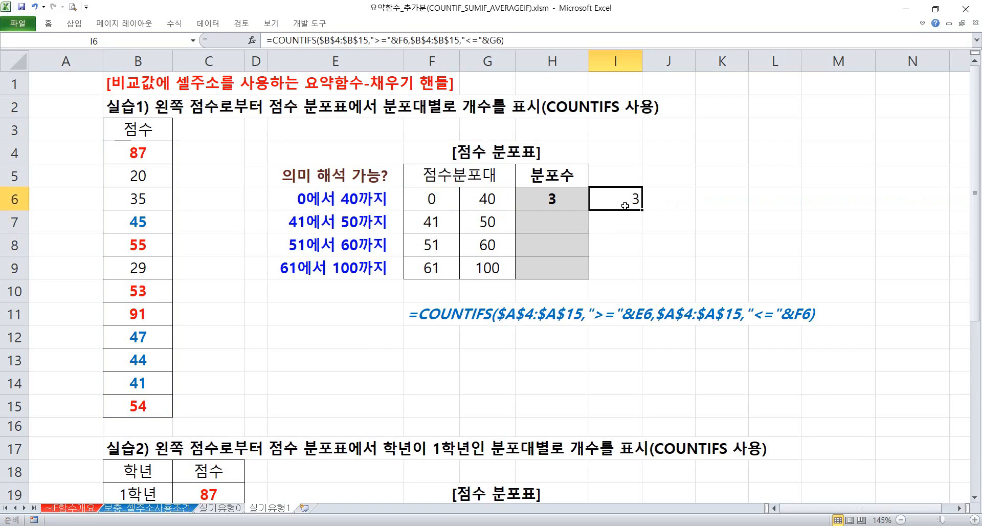
pyautogui.moveTo(641, 210); pyautogui.dragTo(641, 279)
pyautogui.doubleClick(622, 221)
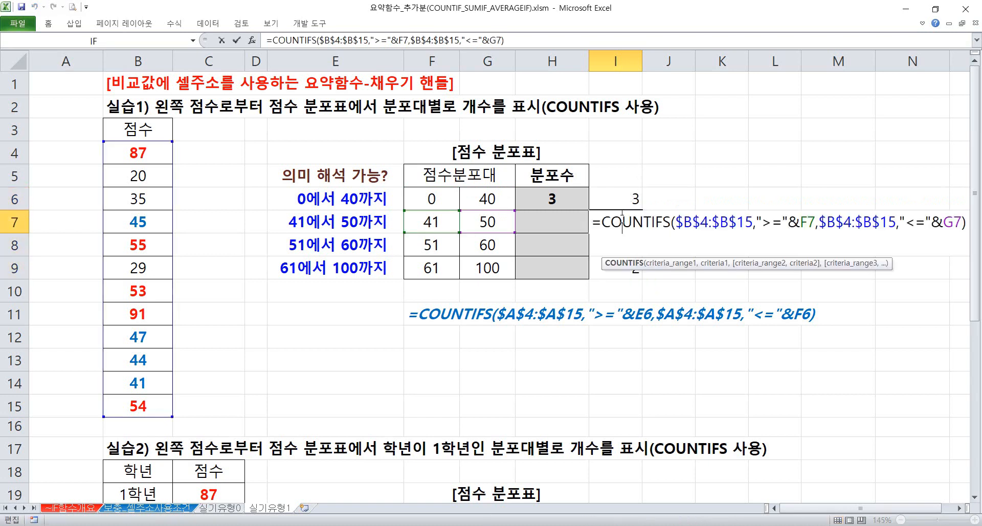
pyautogui.press('Escape')
# Review each criteria range and criterion of the COUNTIFS formula in I6 in turn
pyautogui.doubleClick(620, 199)
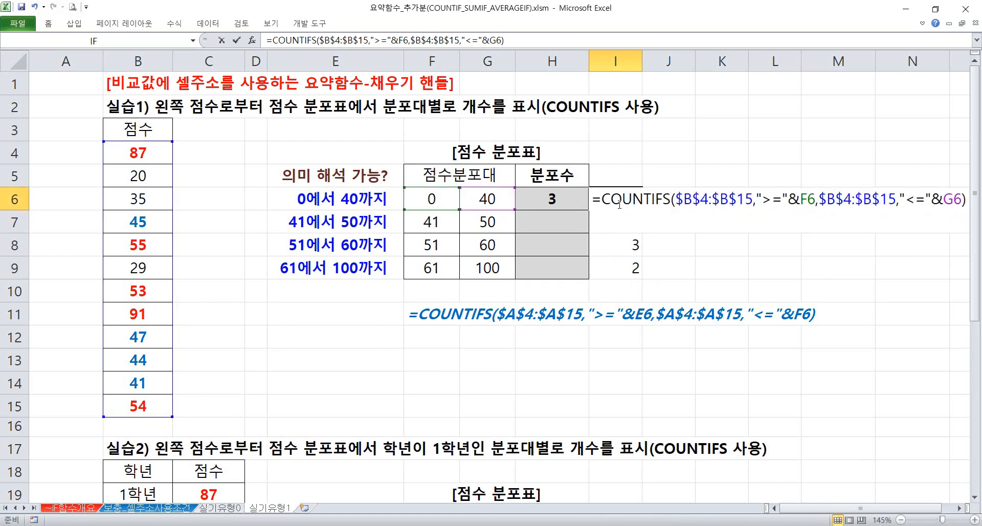
pyautogui.click(666, 242)
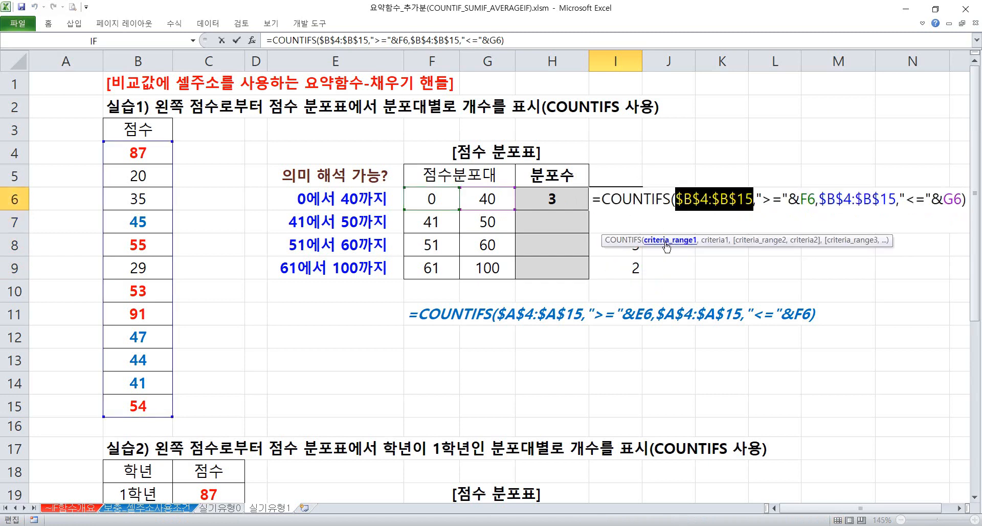
pyautogui.click(714, 240)
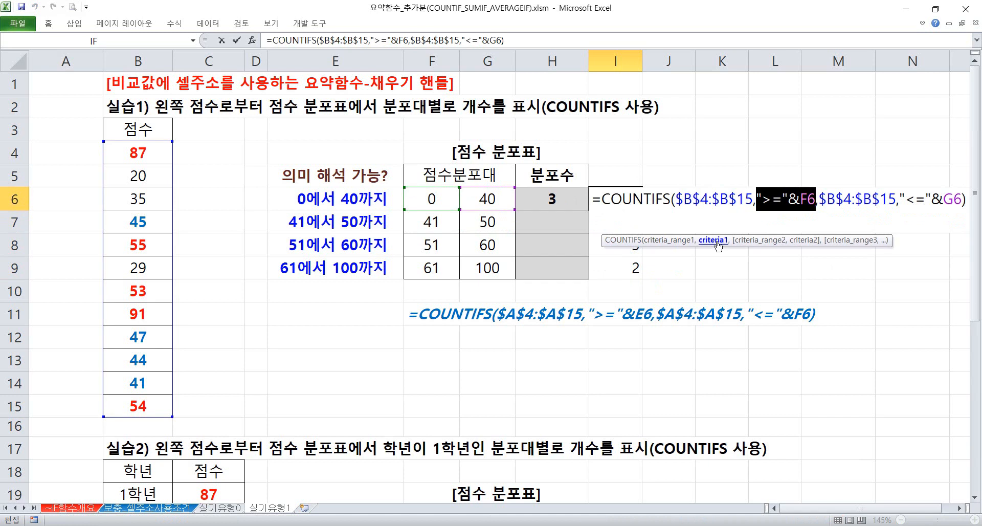
pyautogui.click(758, 241)
pyautogui.click(802, 240)
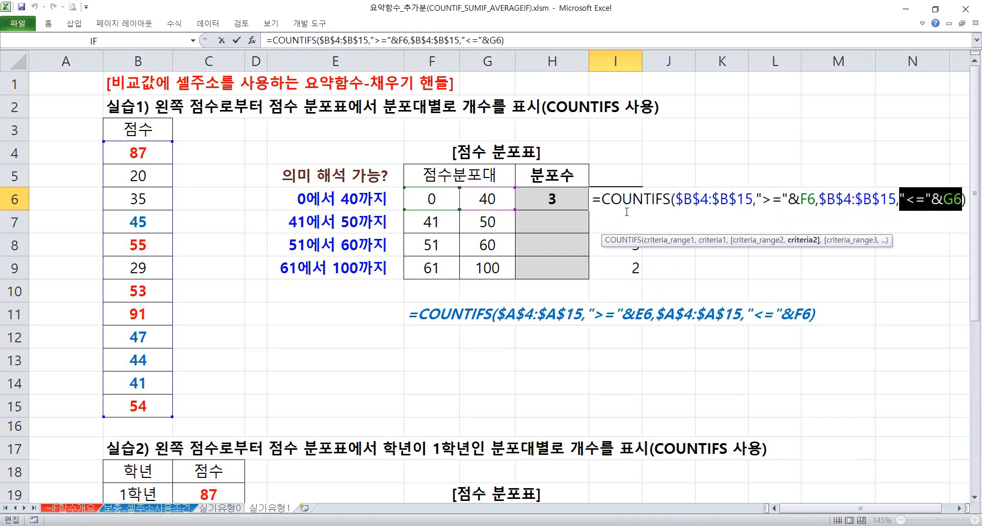
pyautogui.press('Escape')
# Clear the practice formulas from I6:I9
pyautogui.moveTo(612, 201); pyautogui.dragTo(618, 272)
pyautogui.press('Delete')
# Examine the 1학년 condition in the 실습2 task and the first score band's limits in F21 and G21
pyautogui.scroll(-4, 432, 219)
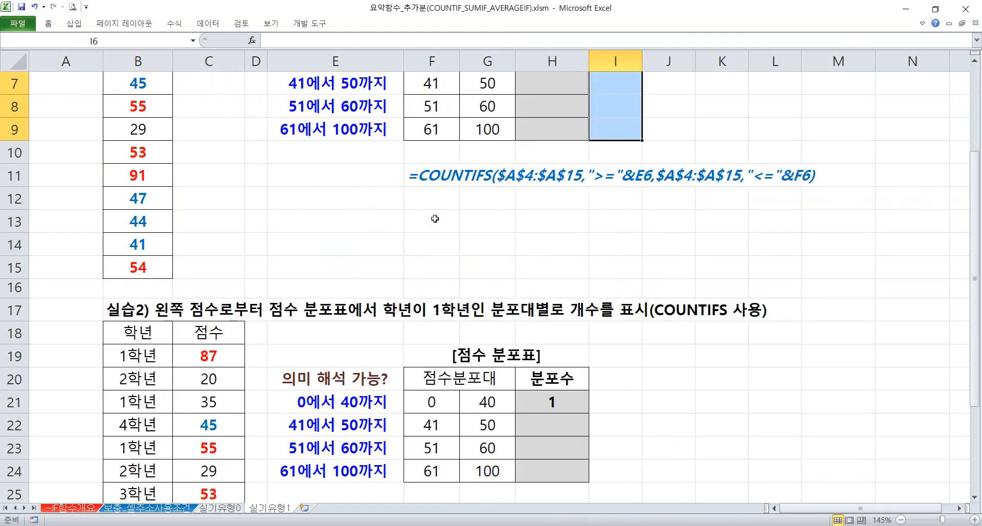
pyautogui.scroll(-1, 433, 220)
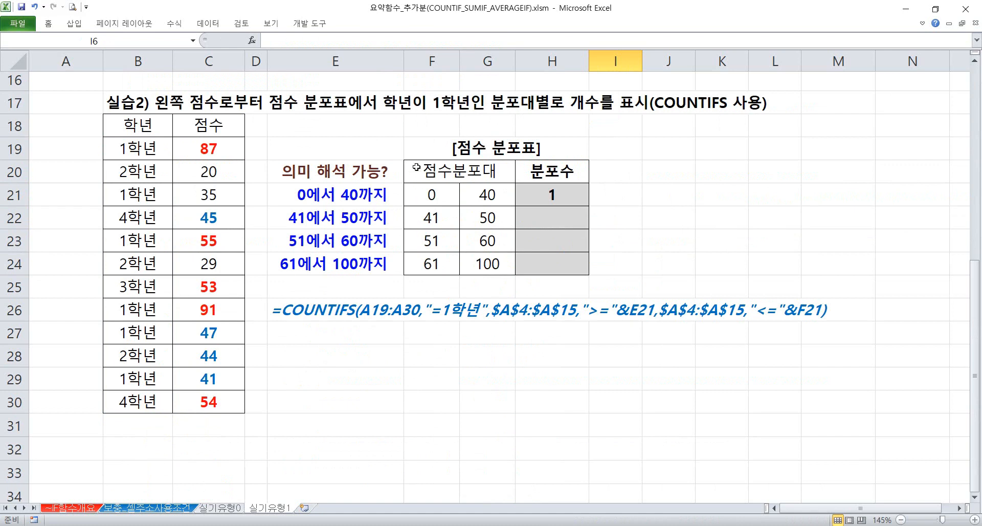
pyautogui.moveTo(380, 87)
pyautogui.mouseDown()
pyautogui.moveTo(408, 105)
pyautogui.moveTo(471, 115)
pyautogui.mouseUp()
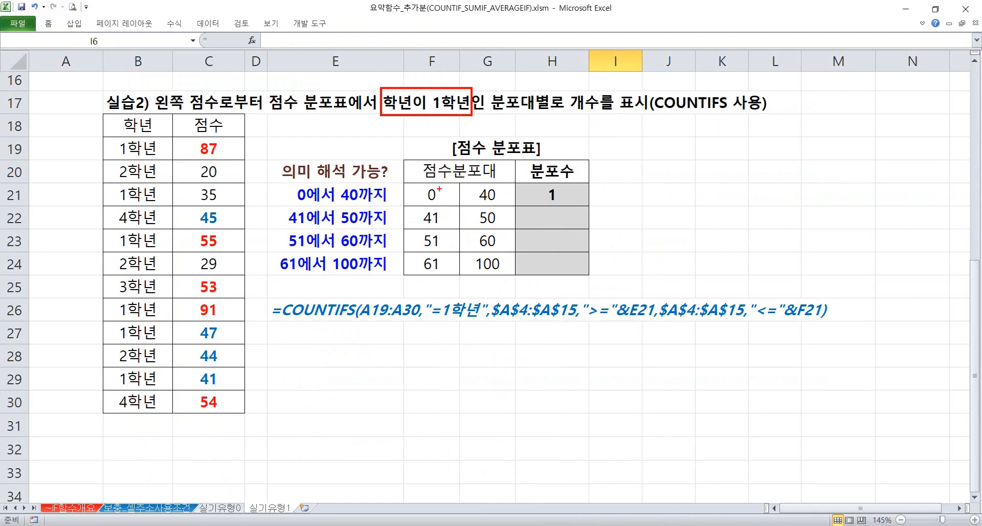
pyautogui.moveTo(417, 185)
pyautogui.mouseDown()
pyautogui.moveTo(446, 206)
pyautogui.moveTo(504, 205)
pyautogui.mouseUp()
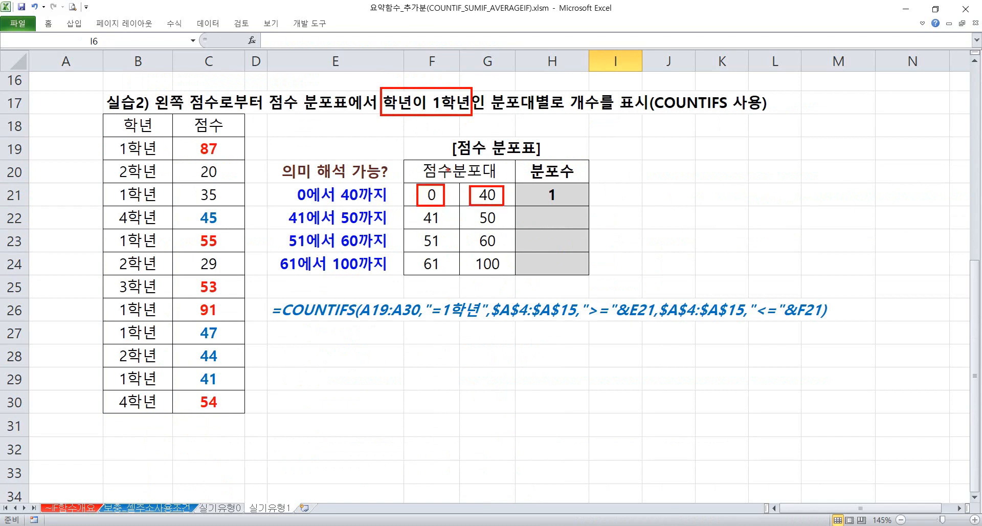
pyautogui.press('Escape')
# Start a COUNTIFS formula in I21 with the grade column $B$19:$B$30 as the absolute first criteria range
pyautogui.click(614, 196)
pyautogui.write('=count')
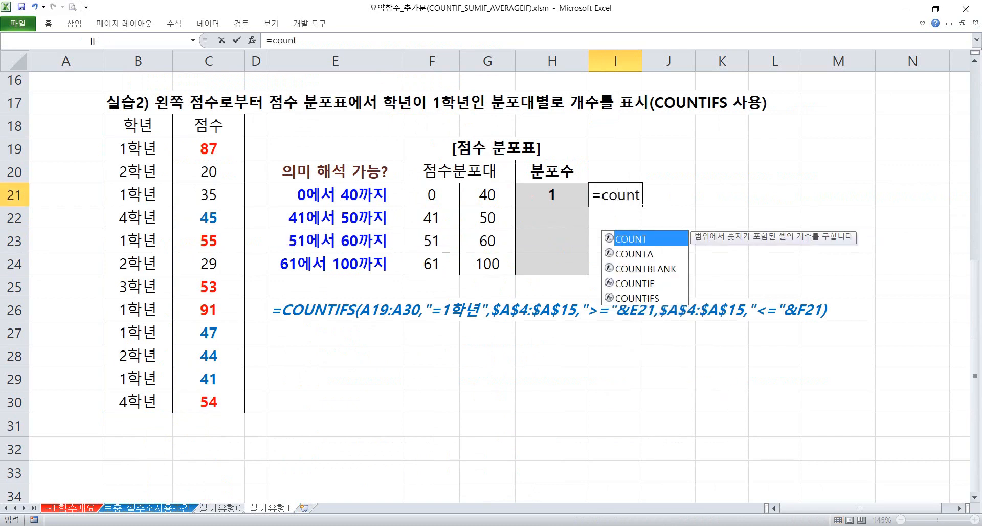
pyautogui.press('Down')
pyautogui.press('Down')
pyautogui.press('Down')
pyautogui.press('Down')
pyautogui.press('Tab')
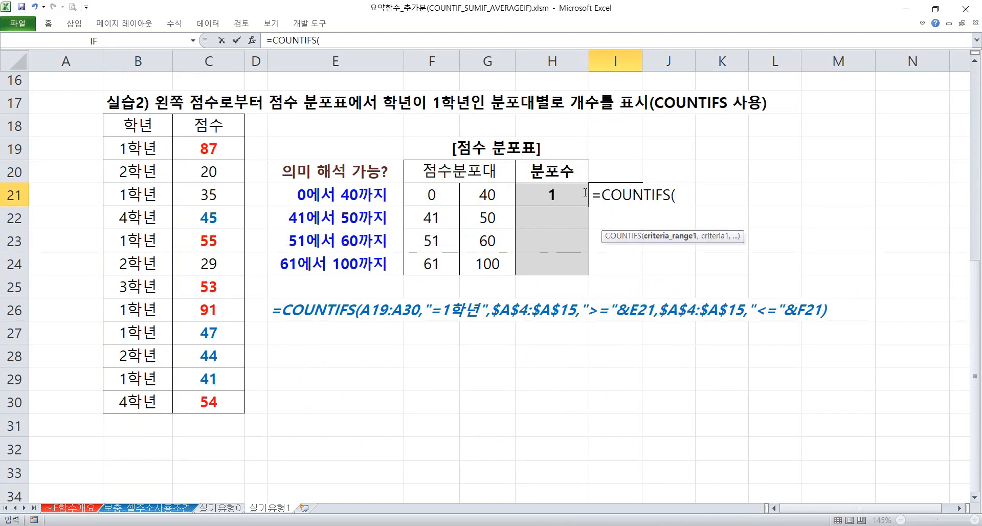
pyautogui.moveTo(143, 151); pyautogui.dragTo(142, 395)
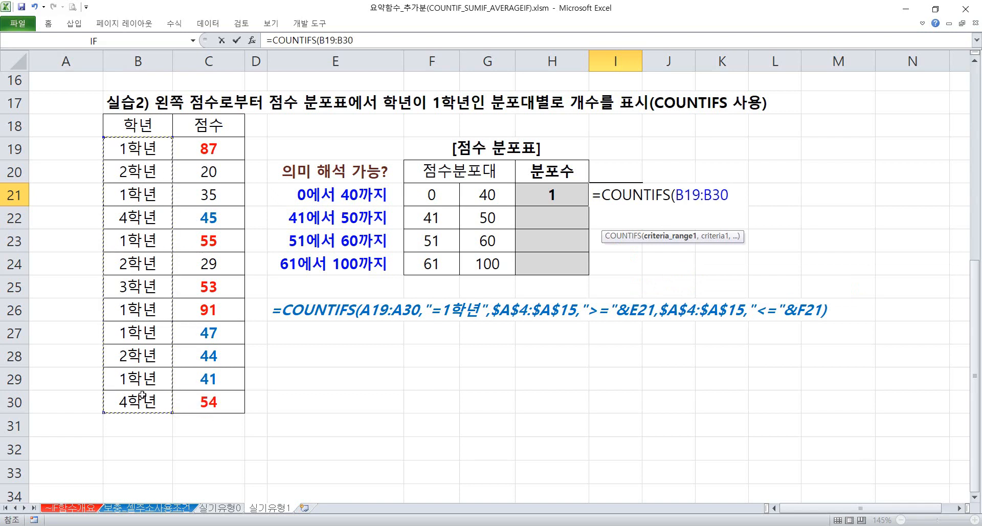
pyautogui.press('F4')
# Enter "=1학년" as the first criterion of the I21 formula
pyautogui.write(',"=')
pyautogui.write('1gkr')
pyautogui.press('BackSpace')
pyautogui.press('BackSpace')
pyautogui.press('BackSpace')
pyautogui.press('Hangul')
pyautogui.write('하학년",')
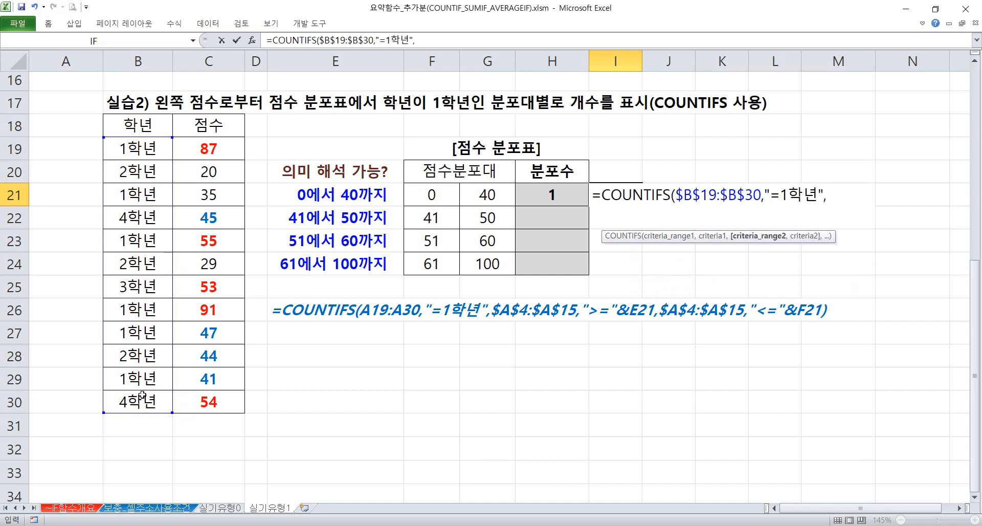
# Add the scores $C$19:$C$30 as the second criteria range of the I21 formula with the criterion ">="&F21
pyautogui.moveTo(191, 149); pyautogui.dragTo(206, 393)
pyautogui.press('F4')
pyautogui.write(',')
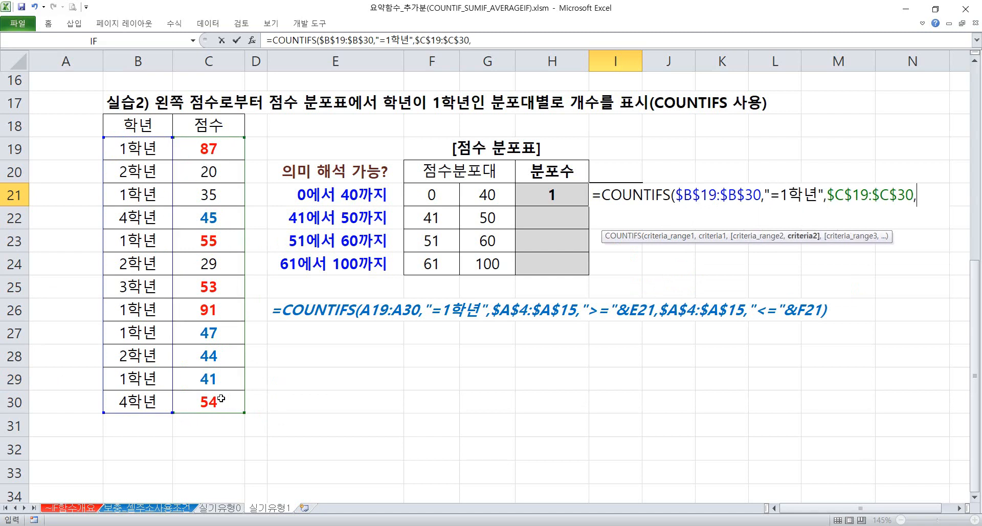
pyautogui.write('">="&')
pyautogui.click(443, 199)
pyautogui.write(',')
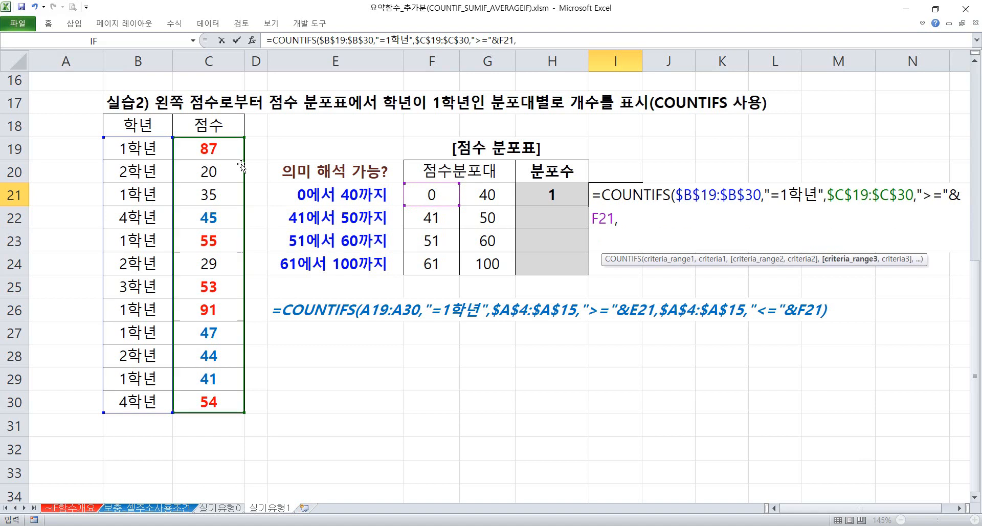
# Add $C$19:$C$30 as the third criteria range with the criterion "<="&G21 and complete the COUNTIFS formula in I21
pyautogui.moveTo(228, 150); pyautogui.dragTo(215, 396)
pyautogui.press('F4')
pyautogui.write(',"<=')
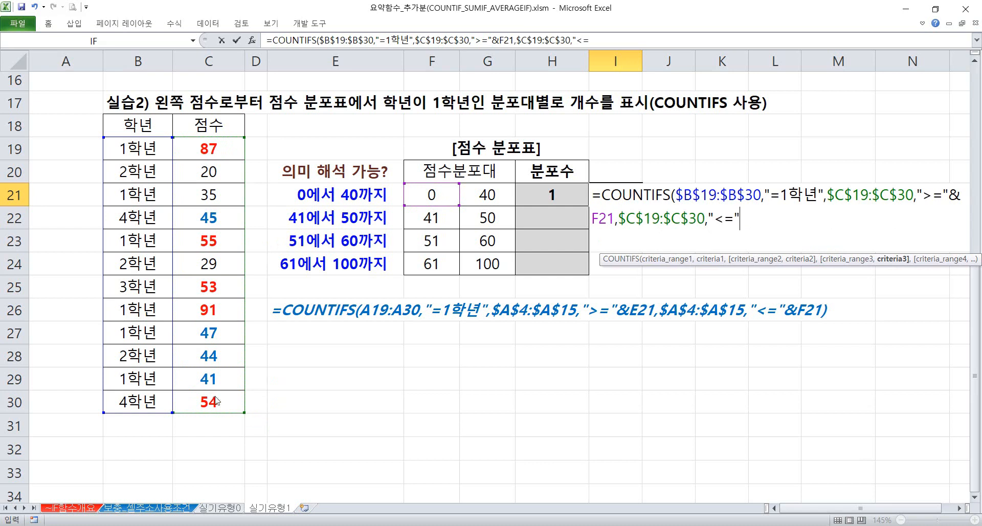
pyautogui.write('"&')
pyautogui.click(499, 191)
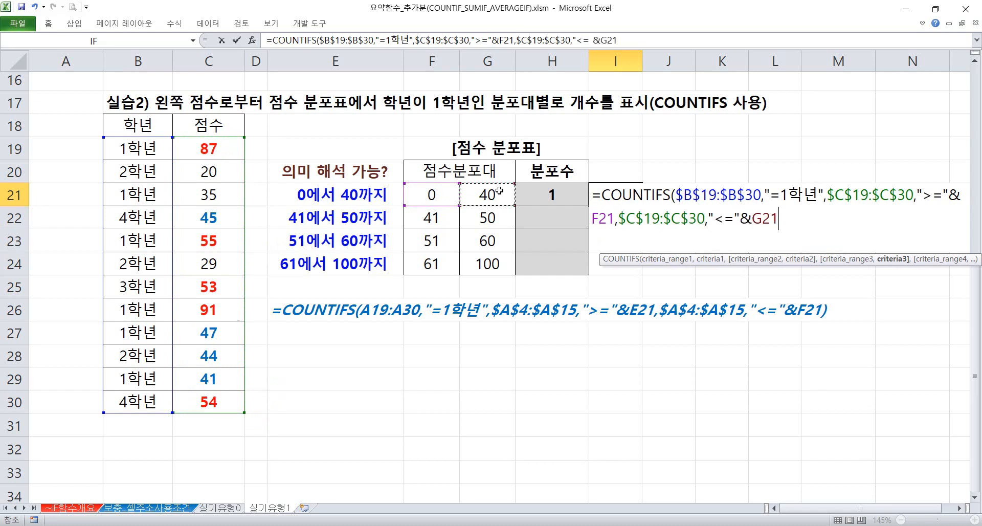
pyautogui.write(')')
pyautogui.press('Return')
pyautogui.press('Up')
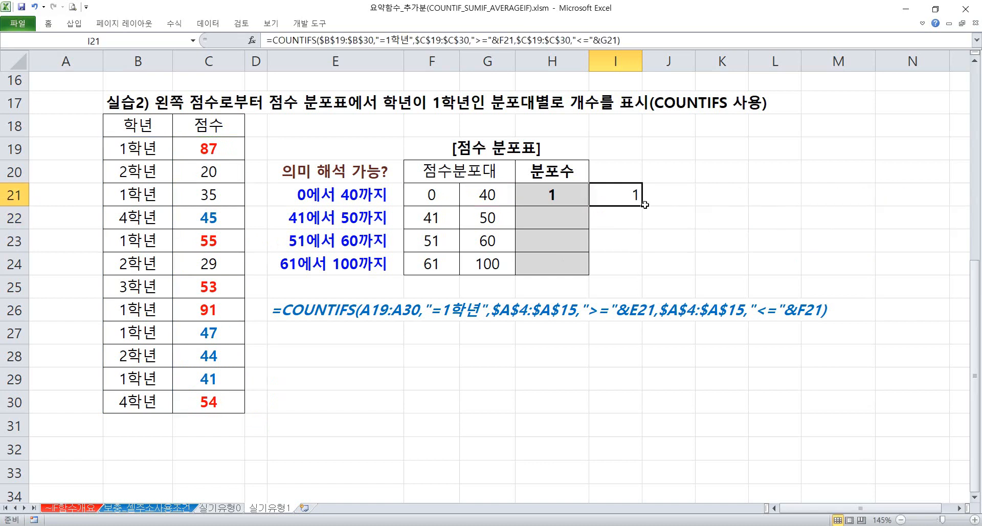
# Fill the I21 formula down to I24 and check the references of the copied formula in I22
pyautogui.moveTo(643, 206); pyautogui.dragTo(626, 269)
pyautogui.doubleClick(625, 221)
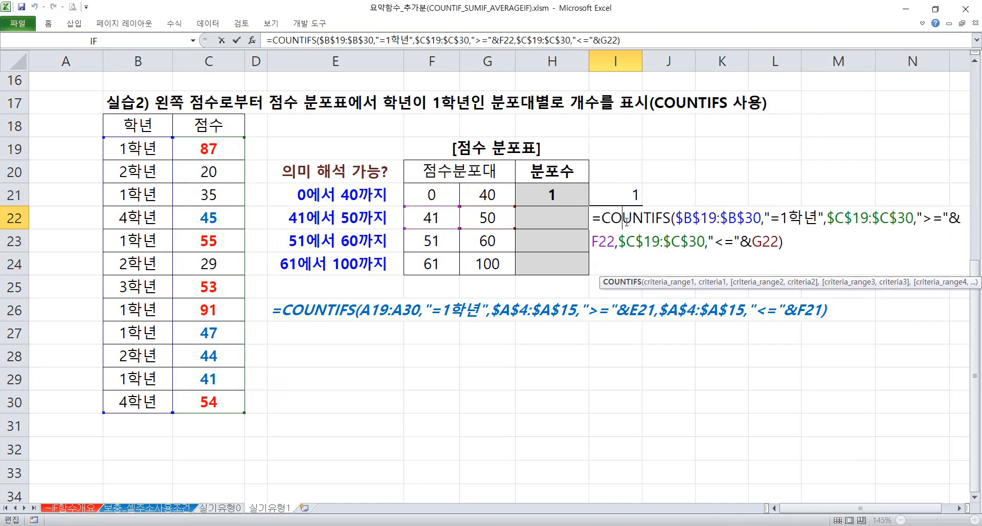
pyautogui.press('Escape')
# Clear the practice COUNTIFS formulas from I21:I24
pyautogui.moveTo(624, 196); pyautogui.dragTo(620, 270)
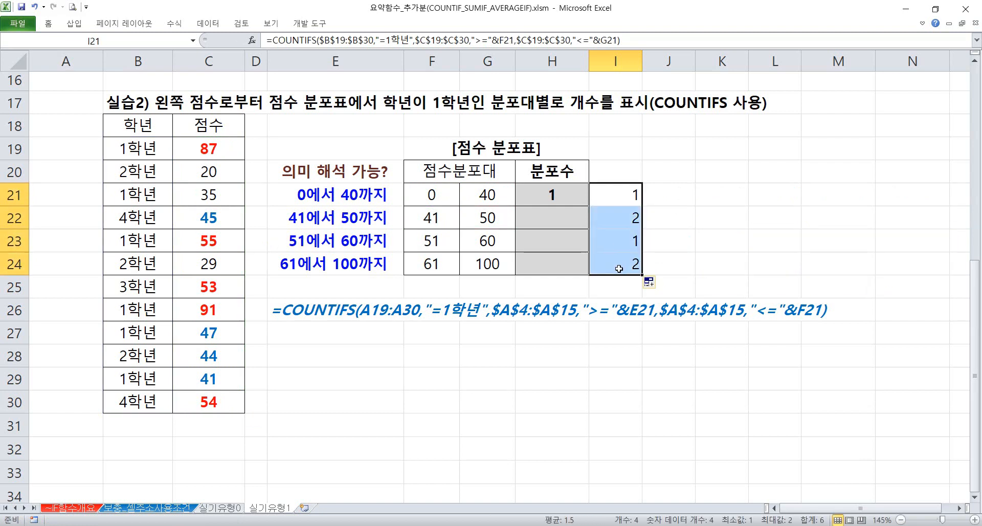
pyautogui.press('Delete')
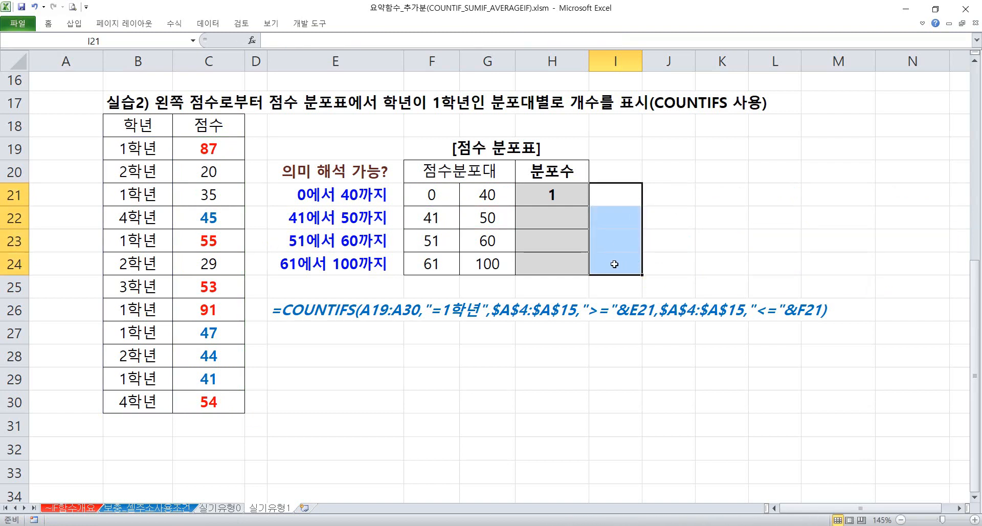
pyautogui.scroll(4, 604, 274)
# Switch to the 실기유형0 sheet and inspect the COUNTIFS formula in the answer cell J12 of [표2]
pyautogui.click(217, 509)
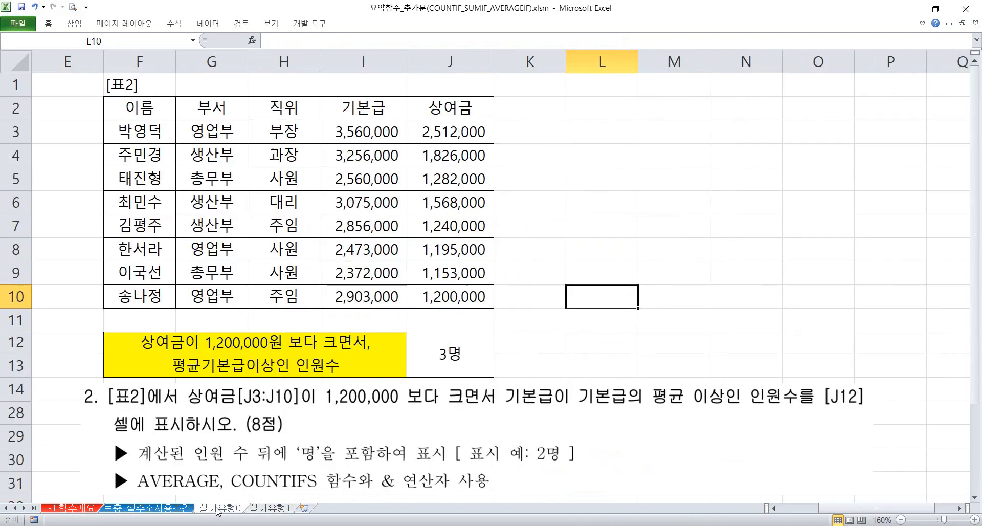
pyautogui.click(532, 319)
pyautogui.scroll(-2, 341, 371)
pyautogui.scroll(2, 341, 370)
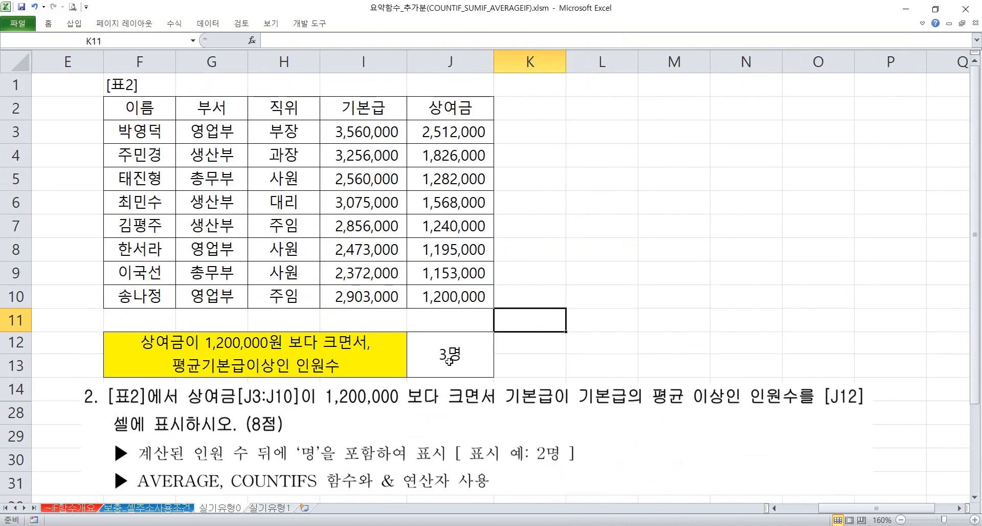
pyautogui.click(477, 350)
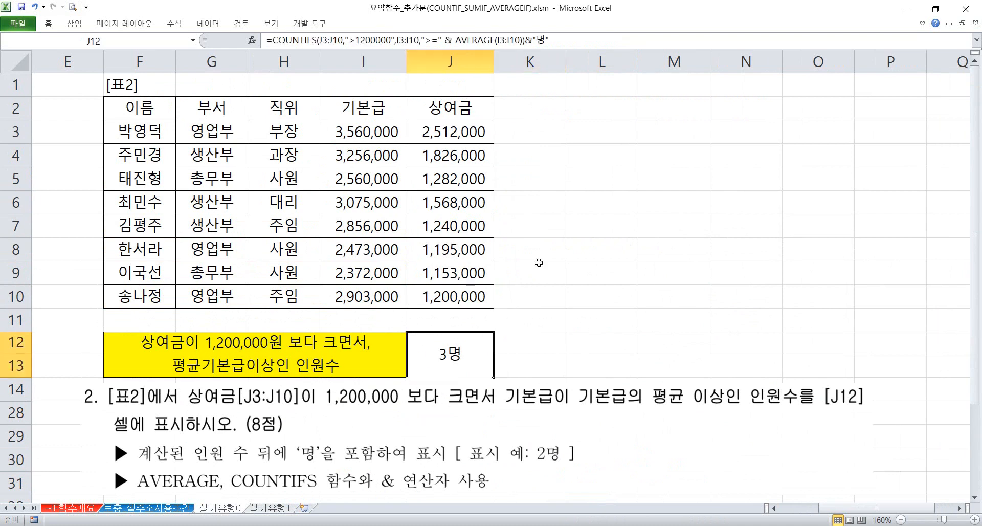
pyautogui.click(572, 251)
pyautogui.click(579, 179)
pyautogui.click(577, 126)
pyautogui.click(575, 104)
pyautogui.click(580, 198)
pyautogui.click(594, 278)
pyautogui.click(594, 300)
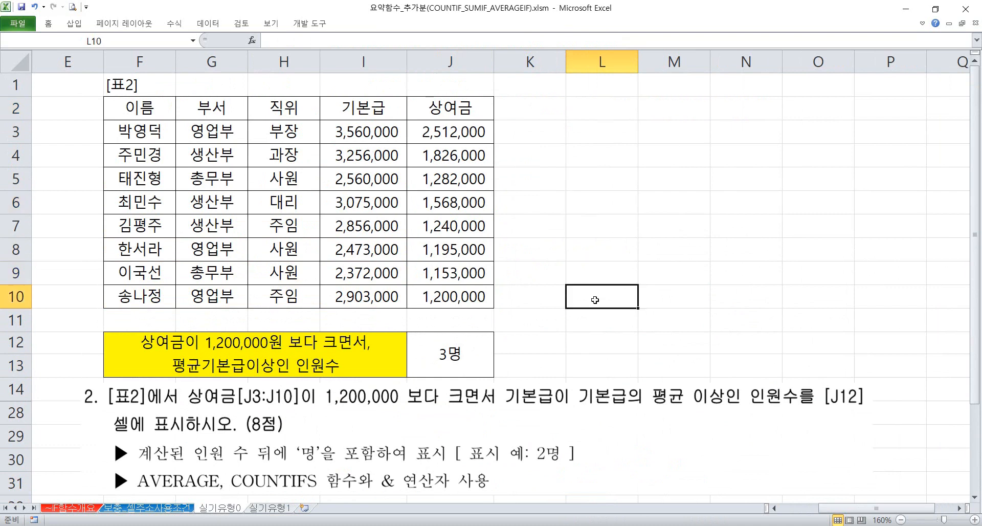